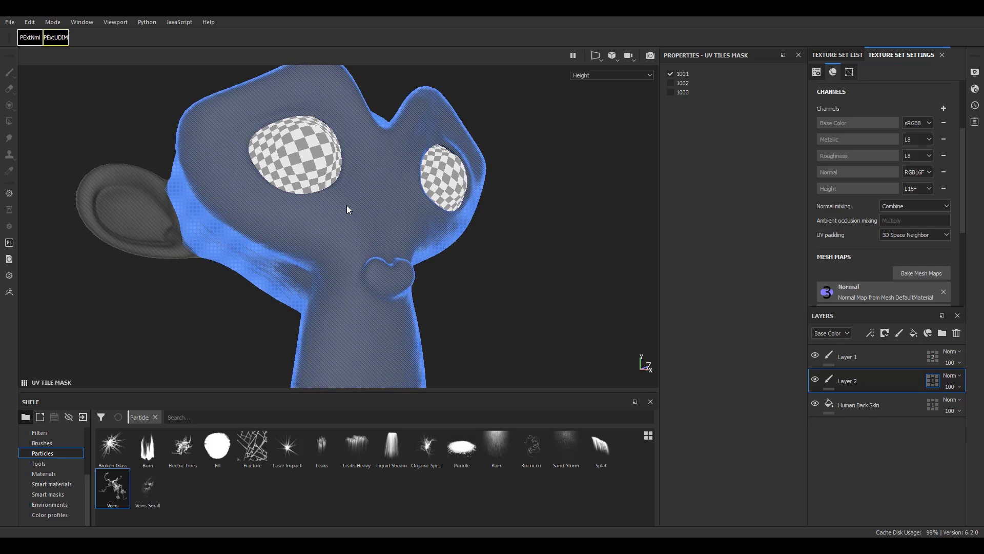
Mask the view to UV tile 1002, cycle to the Metallic channel, and frame the monkey.
left_click(333, 200)
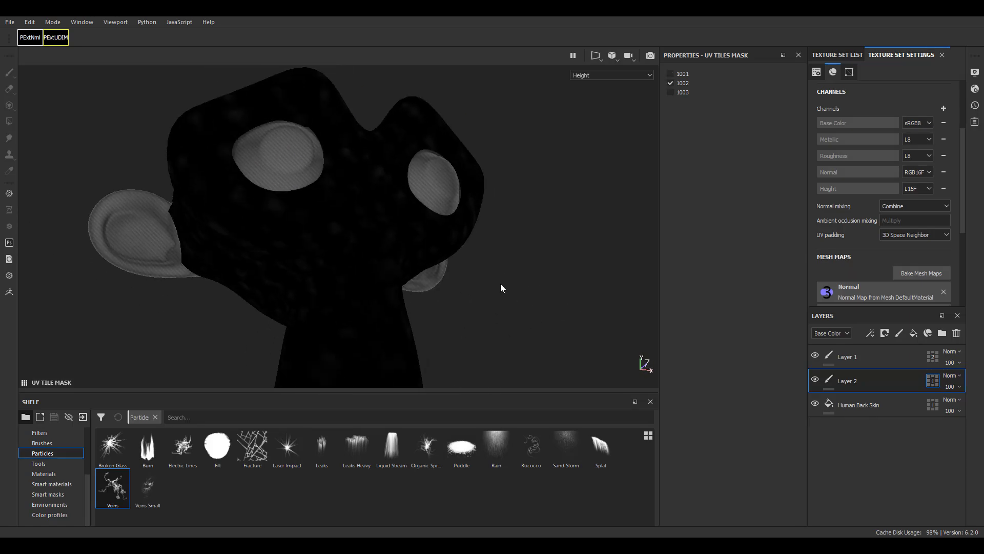
left_click(641, 363)
left_click(641, 363)
left_click(641, 362)
left_click_drag(641, 362, 459, 302, "alt")
key("f")
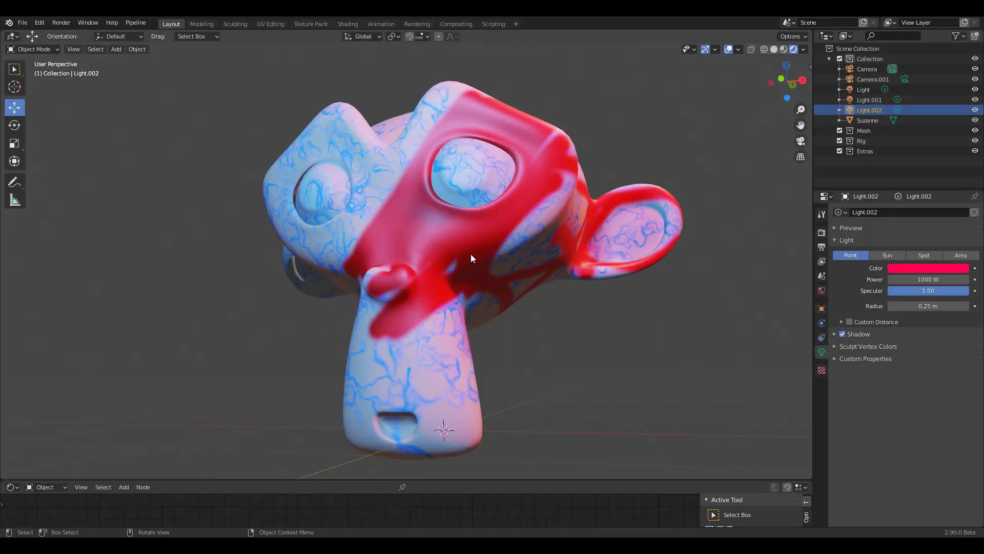
middle_click_drag(470, 254, 452, 243)
Select Light.002 and change its colour from red to green (hue 0.257).
left_click(869, 99)
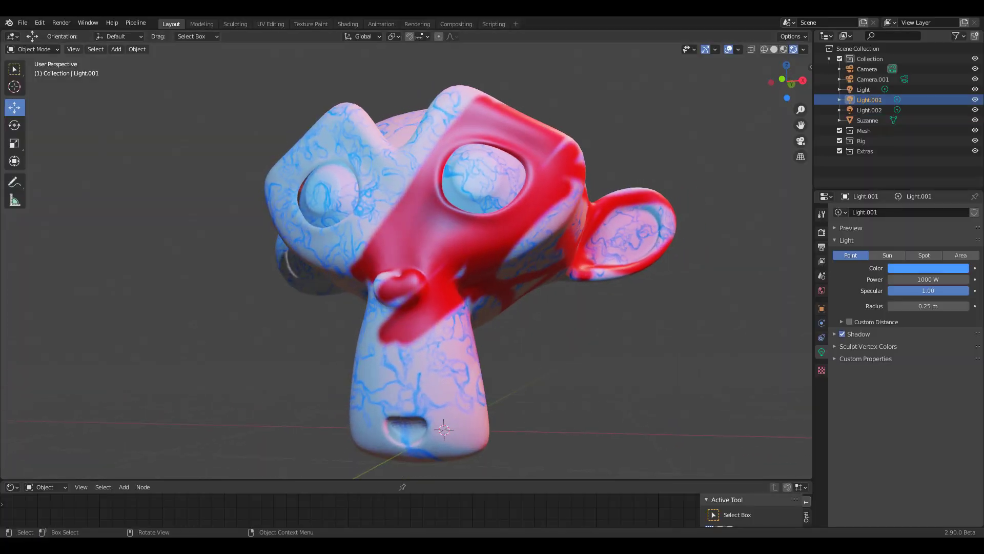
middle_click_drag(522, 291, 60, 294)
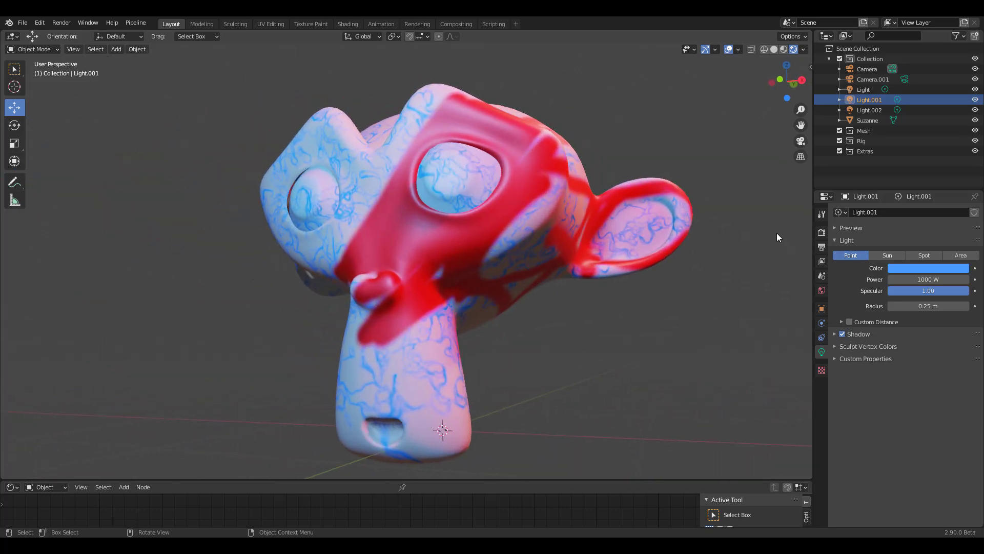
left_click(875, 108)
left_click(915, 270)
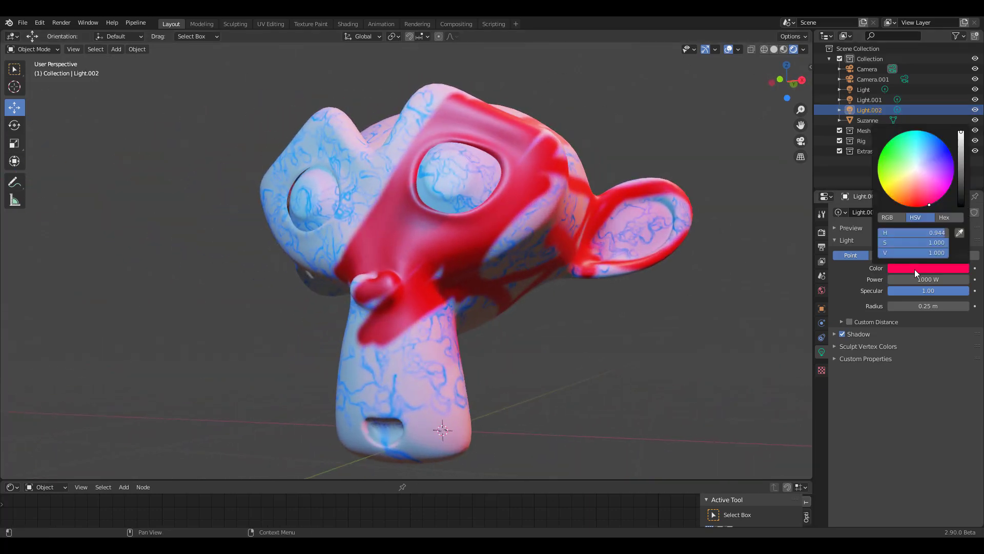
mouse_move(932, 193)
left_mouse_down()
mouse_move(945, 142)
mouse_move(939, 199)
mouse_move(882, 151)
left_mouse_up()
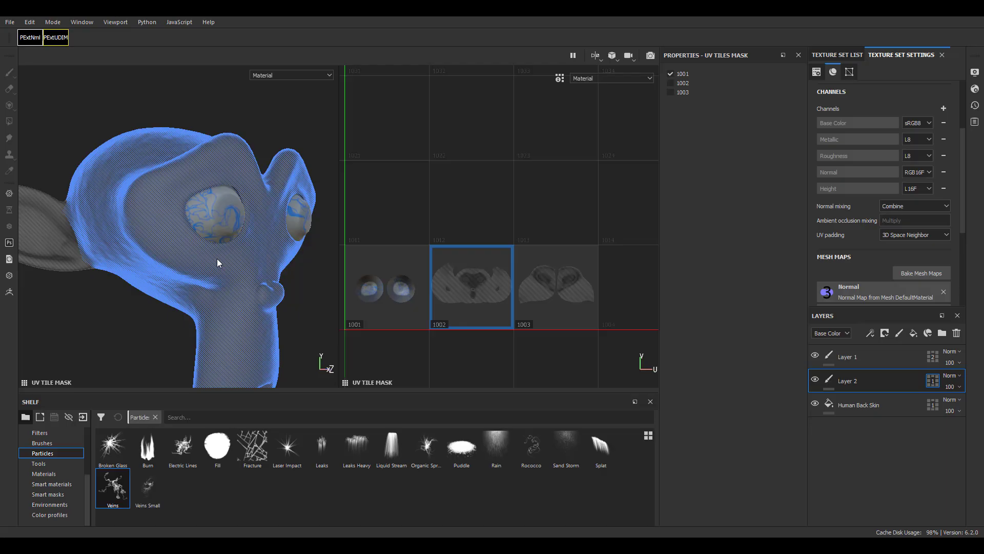
Add tile 1002 to the UV tile mask and cycle both views to the Height channel.
left_click(210, 286)
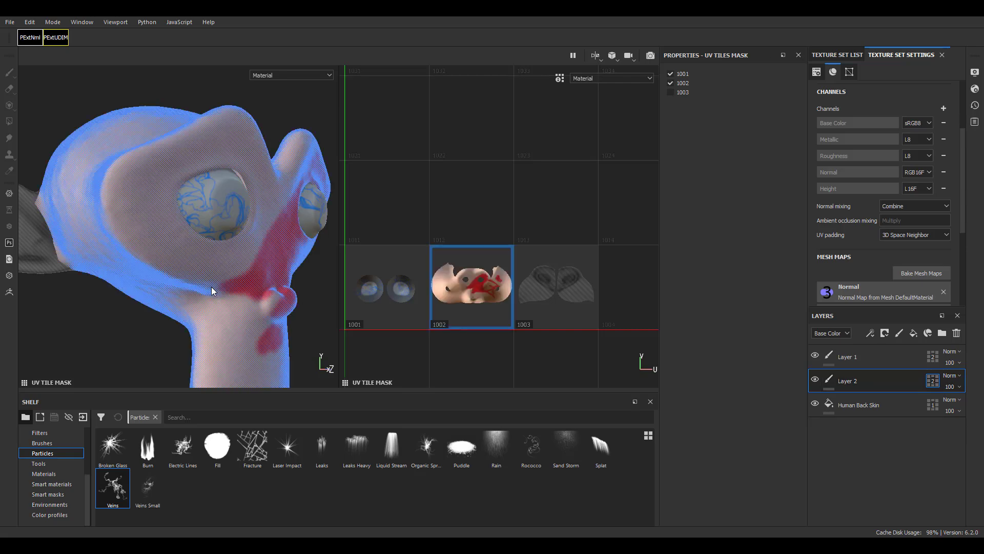
left_click_drag(310, 332, 208, 224, "alt")
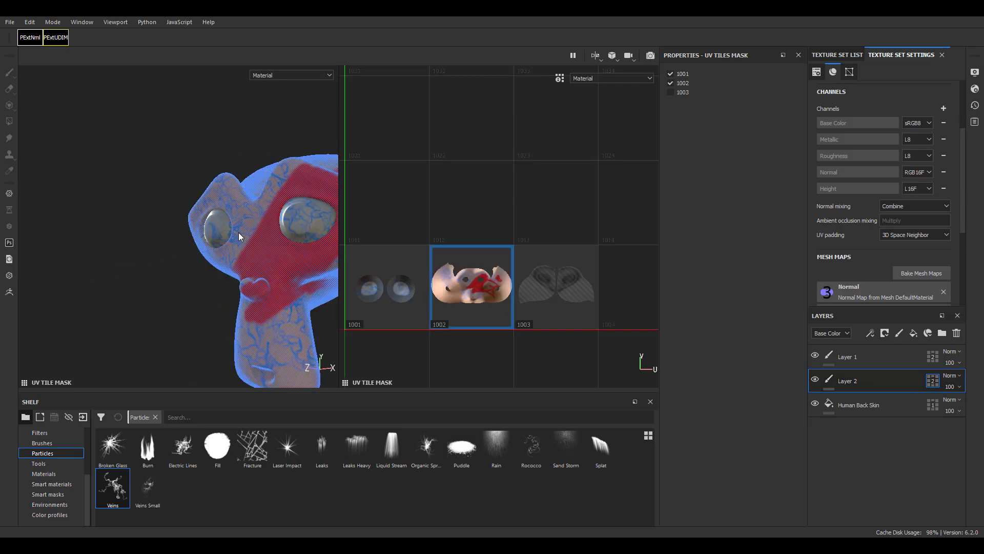
key("c")
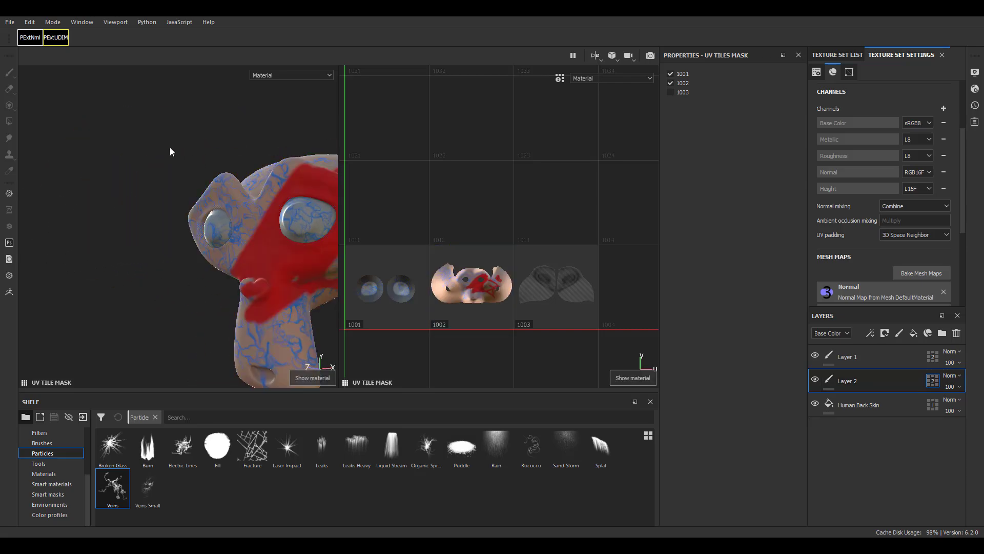
key("c")
key("c")
key("c")
key("c")
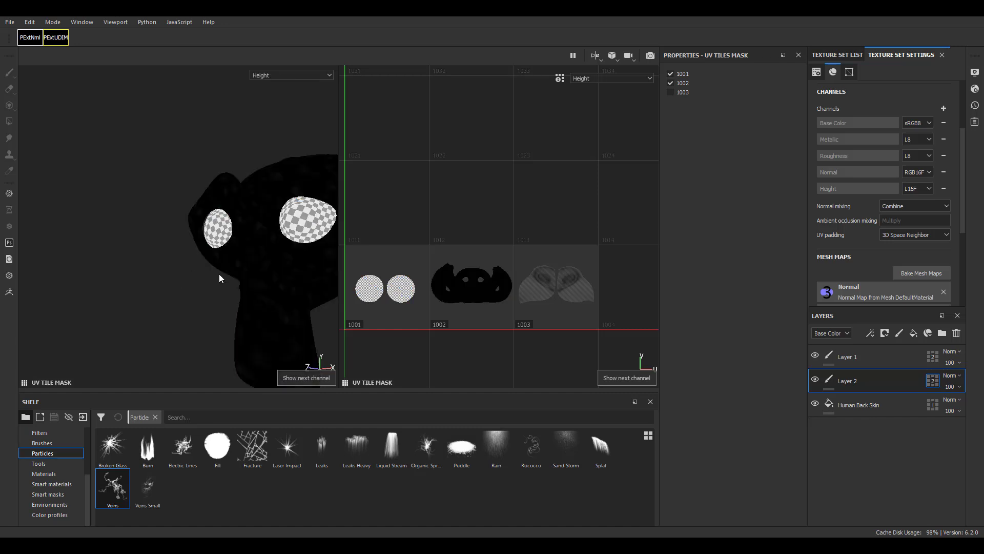
Switch the viewport to 3D only and orbit Suzanne to a front view.
left_click(612, 57)
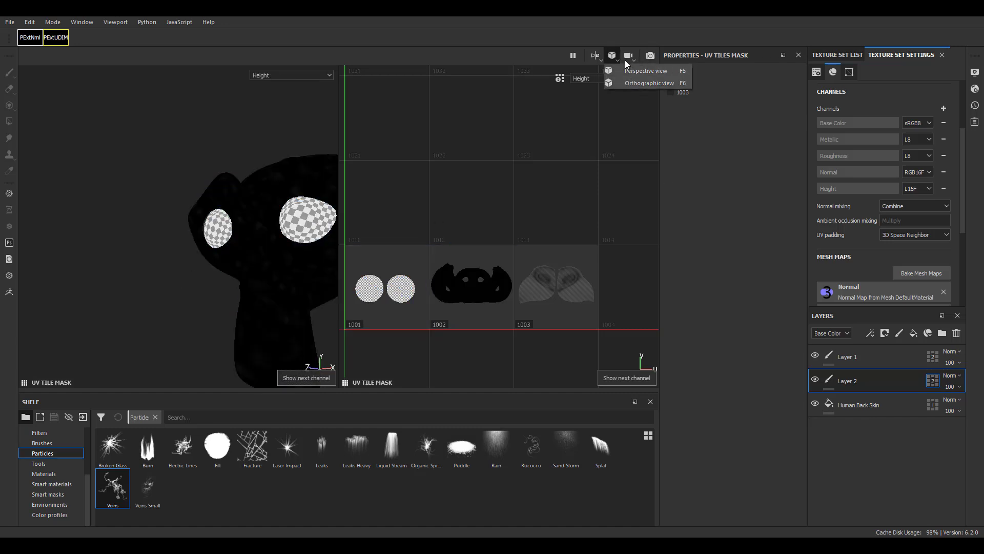
left_click(598, 61)
left_click(619, 83)
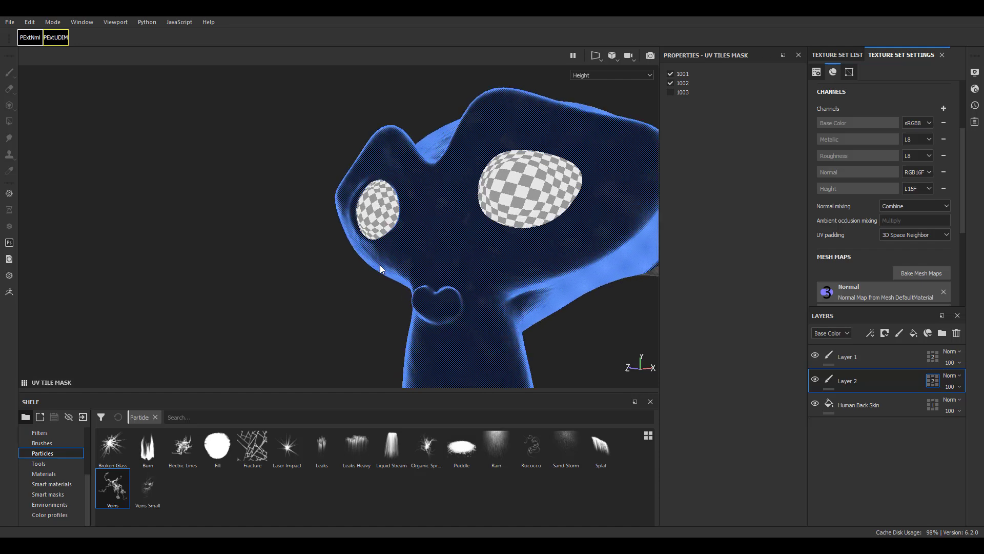
left_click_drag(391, 260, 487, 279, "alt")
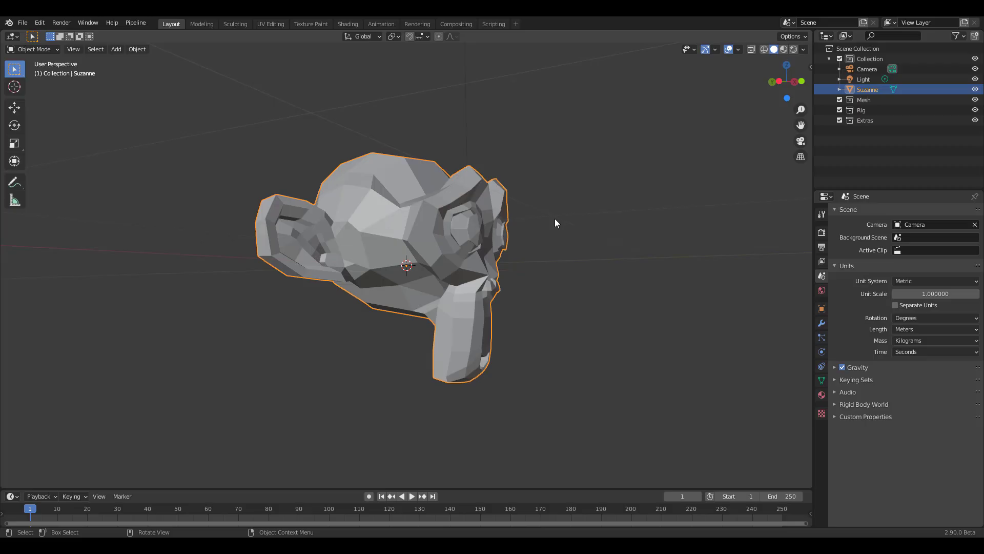
middle_click_drag(555, 219, 518, 236)
left_click(270, 23)
Select all of Suzanne's faces and create a new tiled 1024 px Untitled image.
scroll(615, 267, "up", 4)
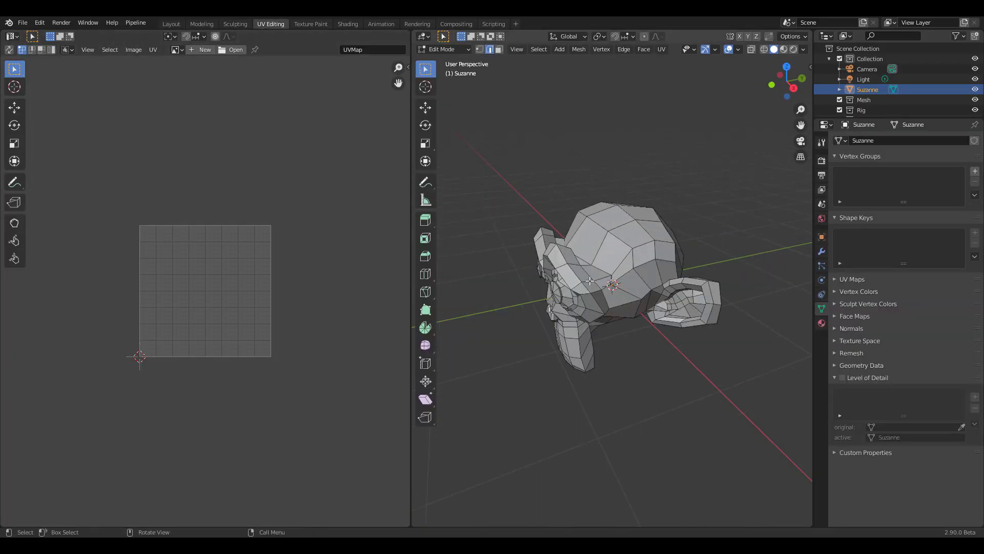
middle_click_drag(666, 266, 740, 270)
left_click(498, 50)
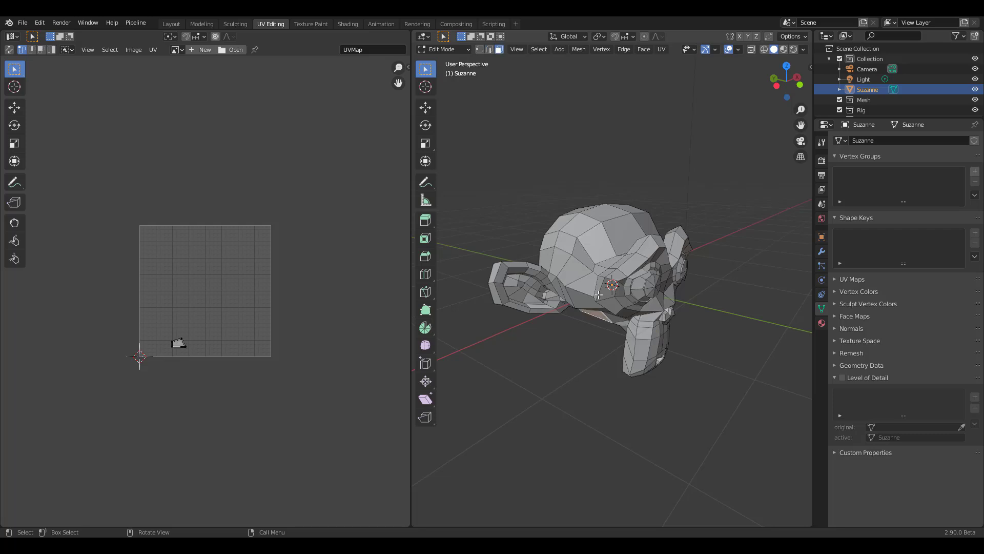
key("a")
left_click(176, 50)
left_click(176, 49)
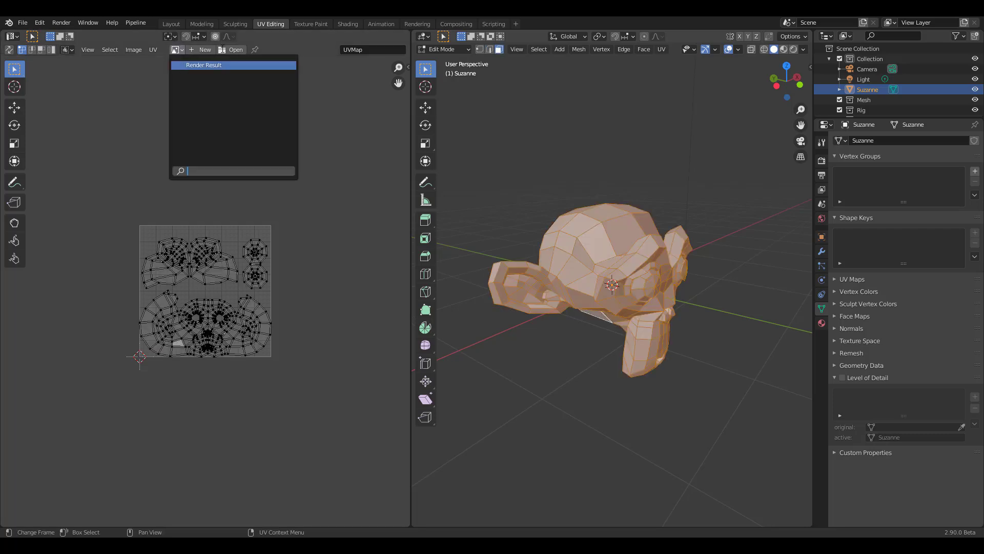
left_click(201, 49)
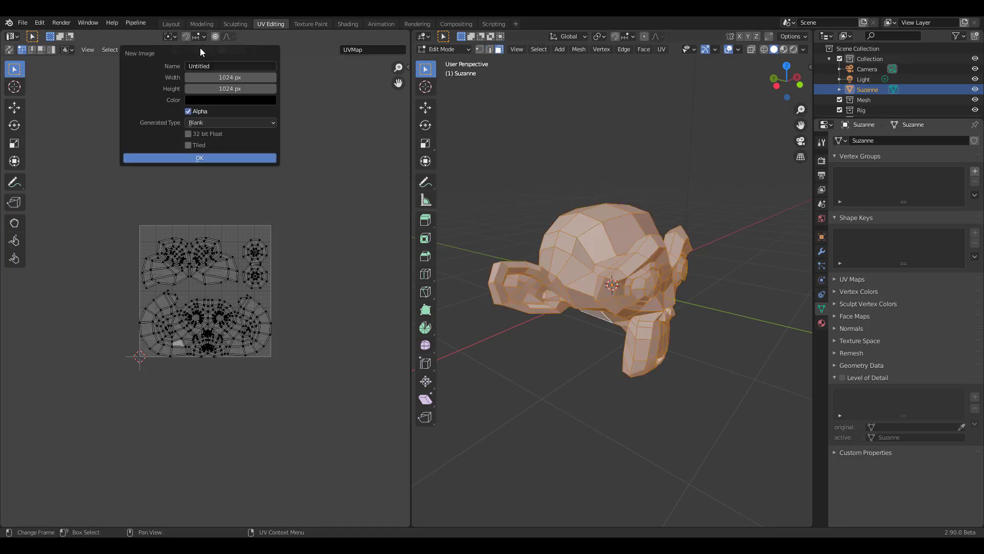
left_click(226, 160)
Add UDIM tile 1002 and move the head island into it, rotated into place.
key("n")
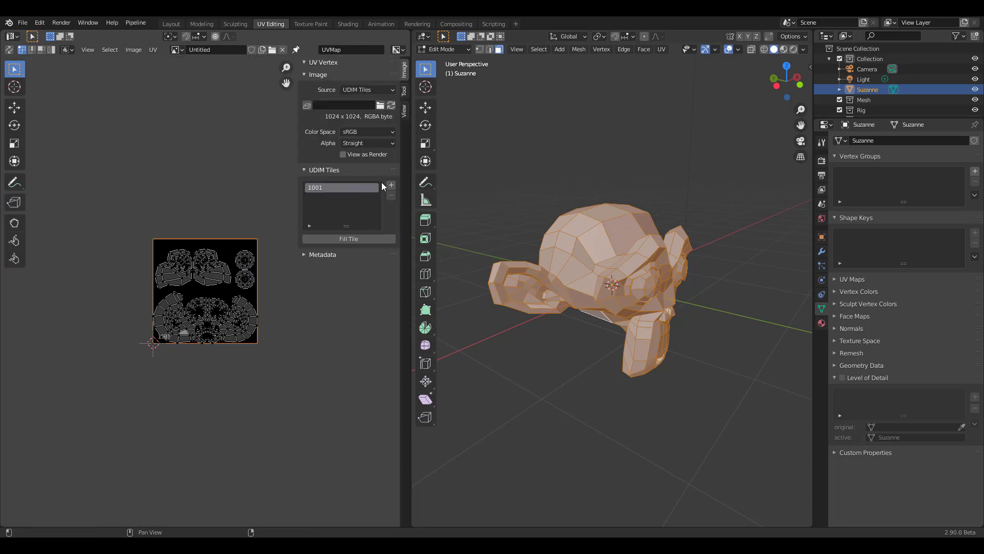
left_click(391, 195)
left_click(391, 321)
left_click_drag(107, 390, 309, 284)
key("shift+space")
key("g")
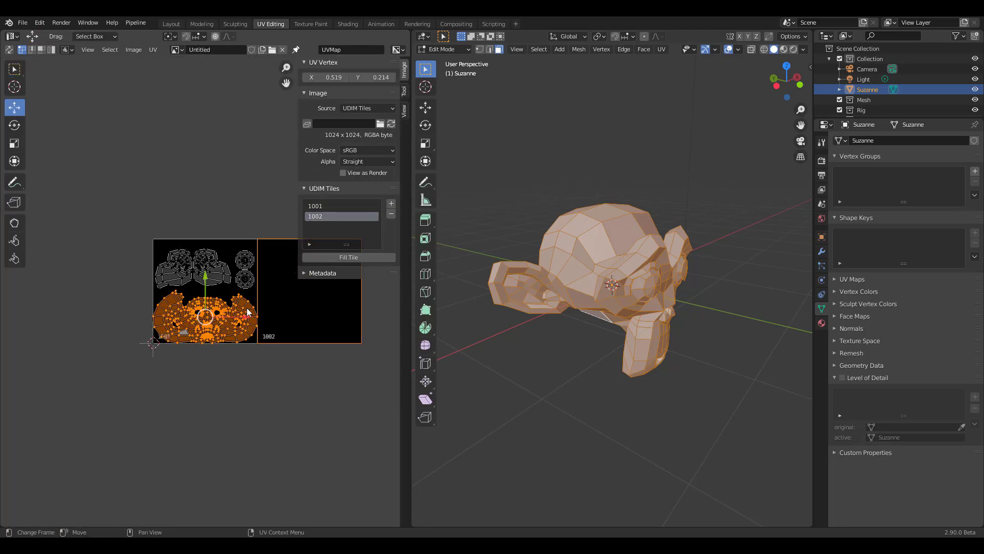
left_click_drag(205, 315, 310, 315)
scroll(290, 358, "up", 3)
key("r")
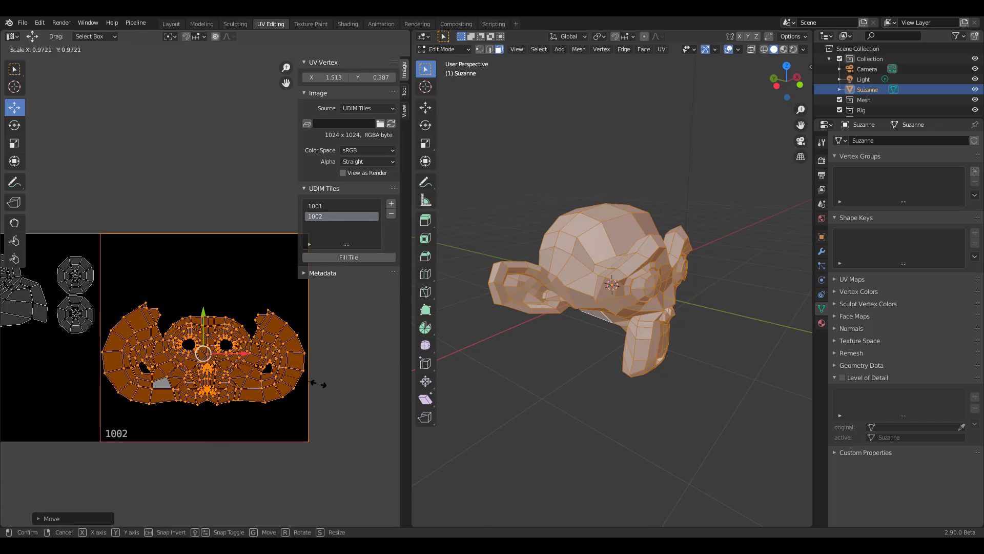
left_click(314, 378)
Reposition and rotate the eye islands in tile 1001, and enlarge the upper islands.
middle_click_drag(99, 351, 236, 351)
left_click_drag(238, 237, 190, 354)
left_click_drag(224, 295, 141, 385)
key("r")
left_click(135, 390)
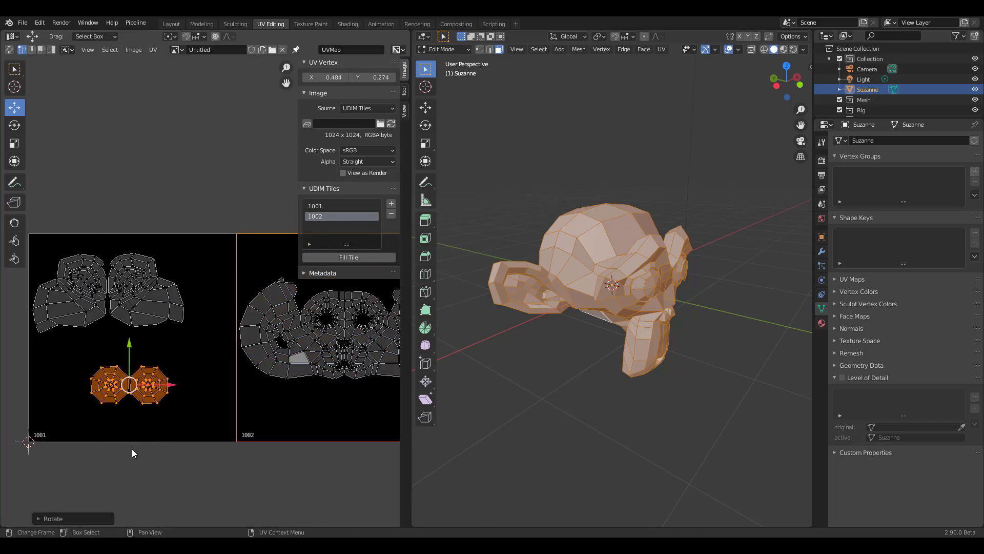
key("s")
left_click(135, 451)
left_click_drag(36, 238, 233, 341)
key("r")
left_click(153, 308)
key("s")
left_click(196, 305)
Add UDIM tile 1003 and move the ear islands into it.
scroll(174, 320, "down", 2)
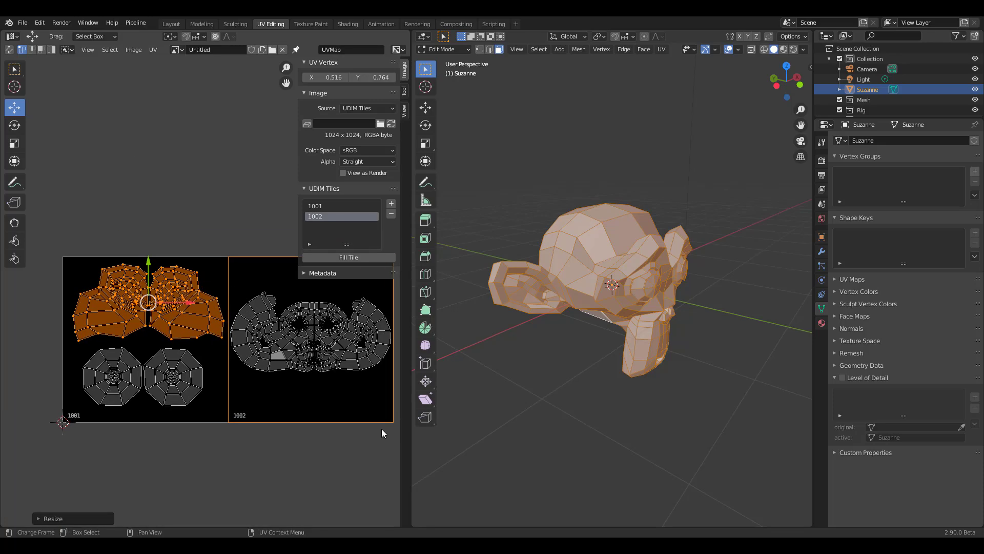
left_click(391, 204)
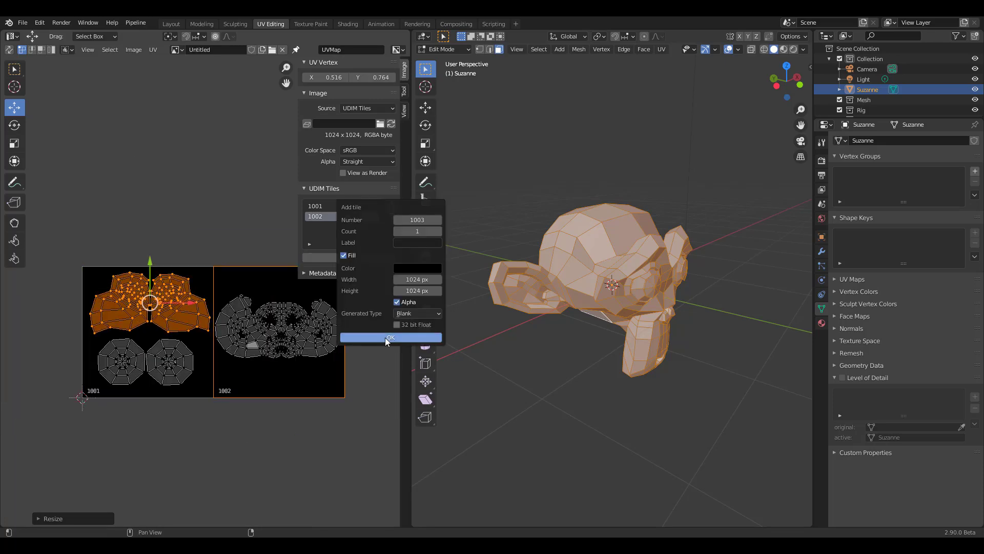
left_click(389, 336)
scroll(231, 333, "down", 3)
left_click_drag(178, 308, 340, 319)
left_click(174, 328)
Return to Object Mode, face Suzanne head-on, and view its modifier settings.
scroll(175, 328, "up", 4)
middle_click_drag(295, 390, 126, 389)
scroll(126, 390, "down", 2)
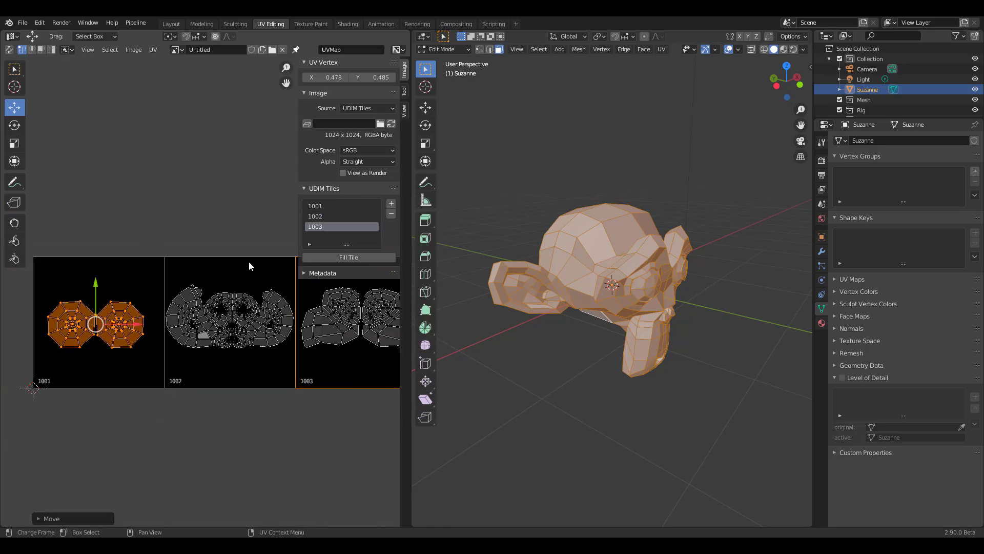
key("Tab")
middle_click_drag(589, 308, 533, 306)
left_click(822, 251)
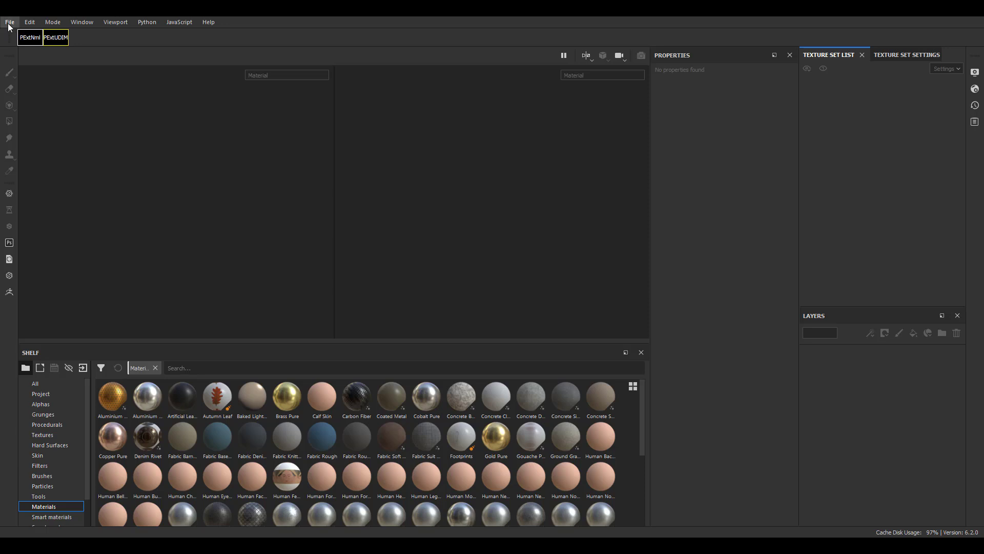
Create a new project from SUSANUDIMS.fbx with UV Tile workflow enabled, preserving the tile layout.
left_click(9, 22)
left_click(15, 32)
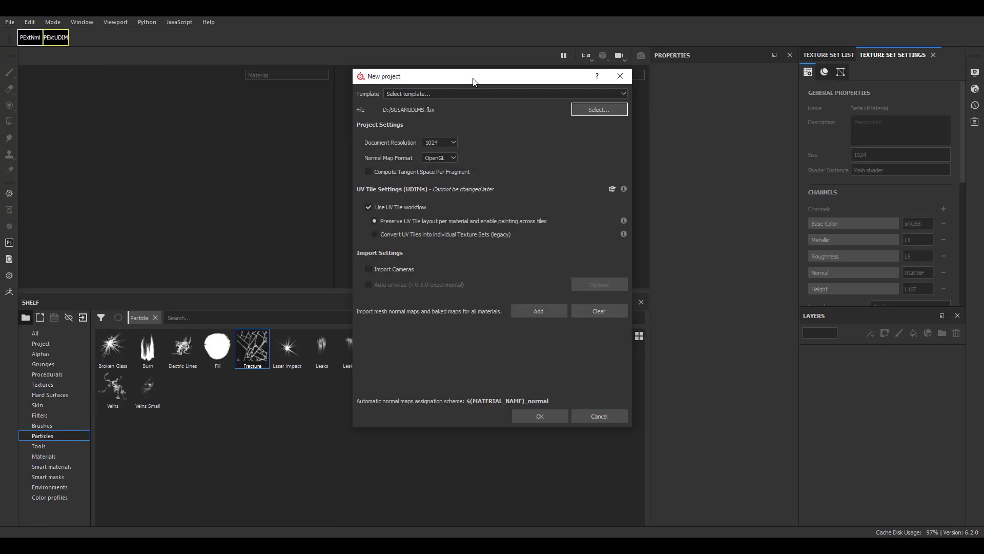
left_click_drag(472, 81, 457, 63)
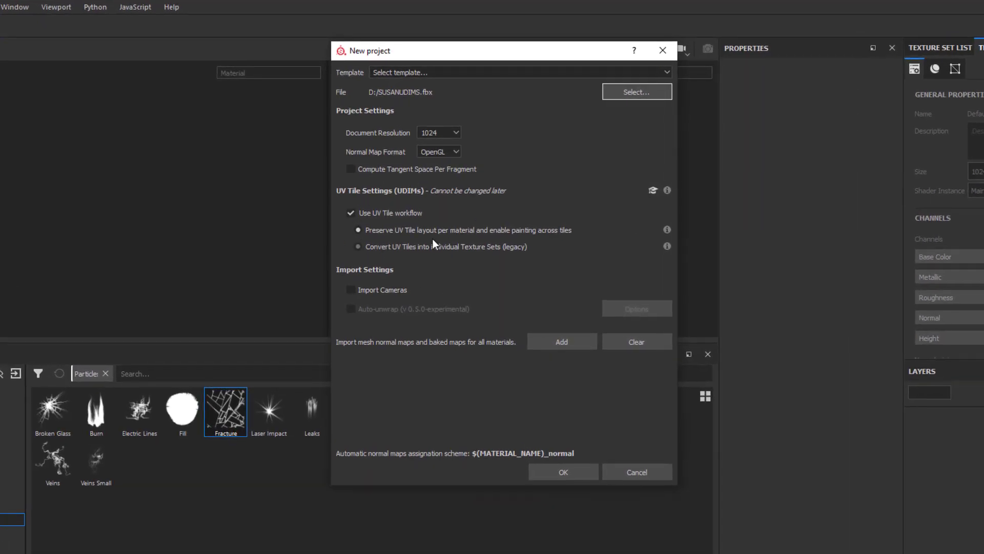
left_click(352, 212)
left_click(352, 213)
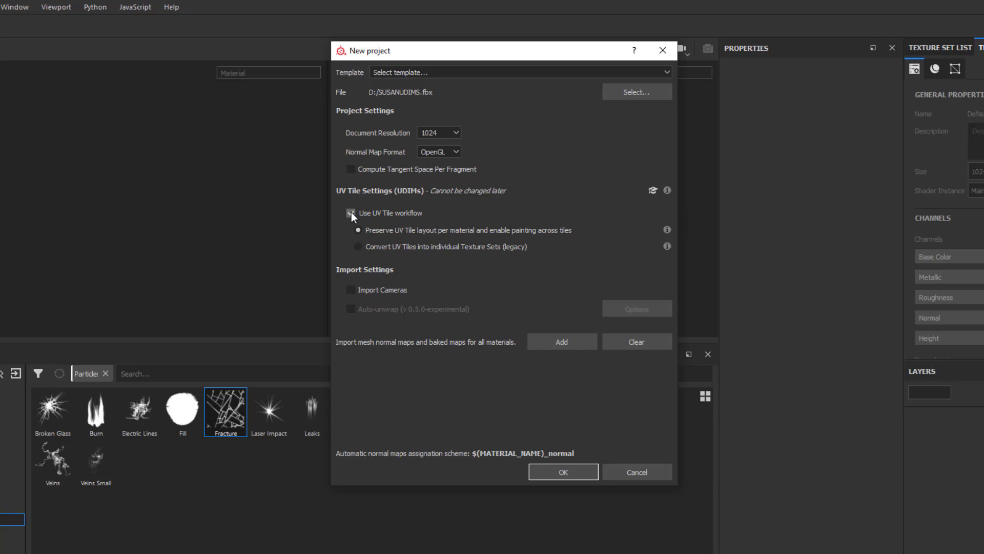
left_click(351, 212)
left_click(352, 214)
left_click(565, 472)
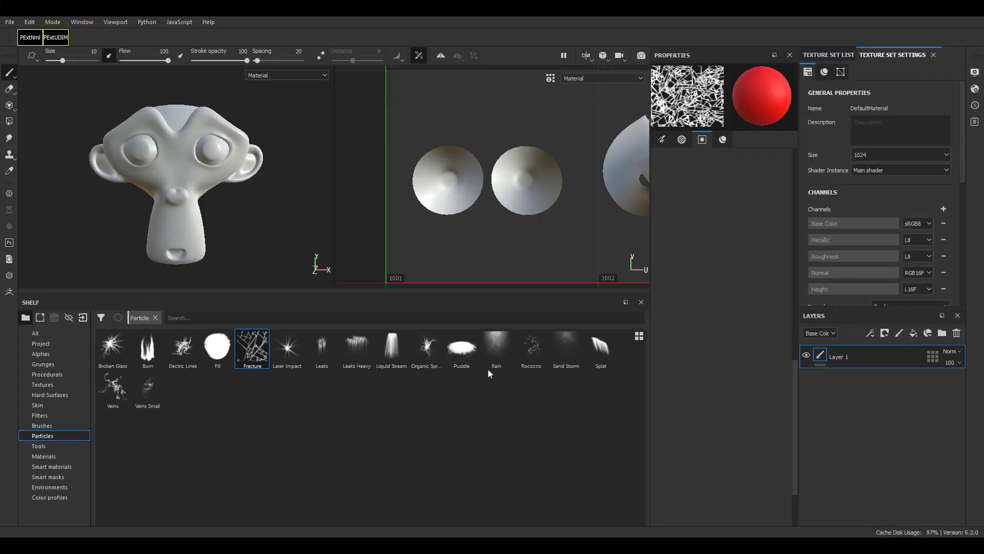
Enlarge the viewports, frame the UDIM tiles in 2D, and list DefaultMaterial's tiles 1001–1003.
mouse_move(389, 294)
left_mouse_down()
mouse_move(381, 428)
mouse_move(381, 413)
left_mouse_up()
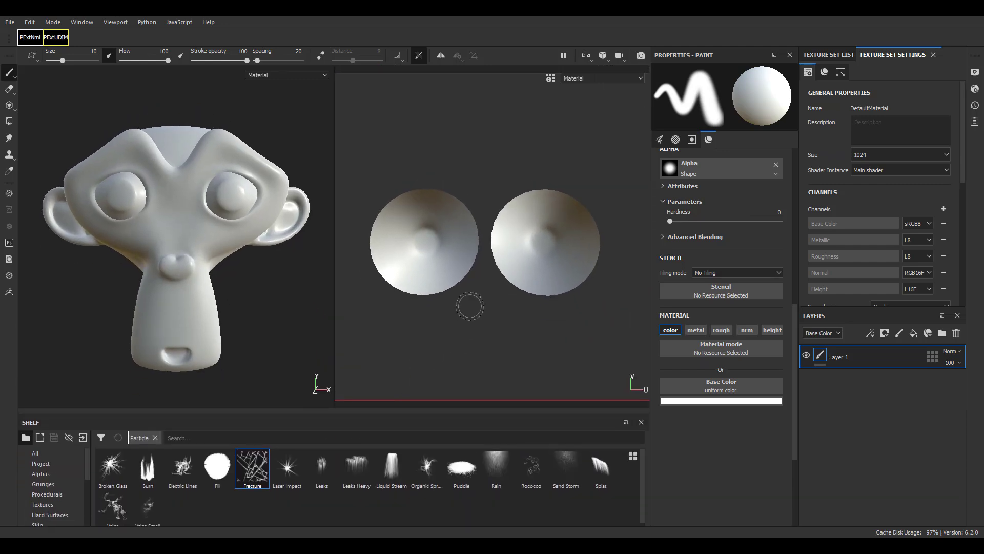
scroll(467, 288, "up", 3)
scroll(468, 288, "down", 5)
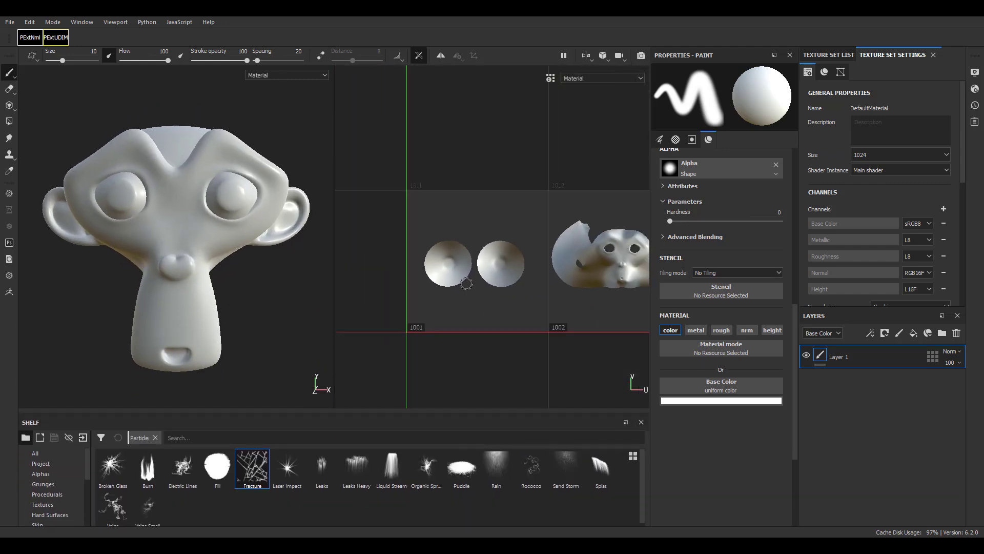
scroll(523, 264, "up", 2)
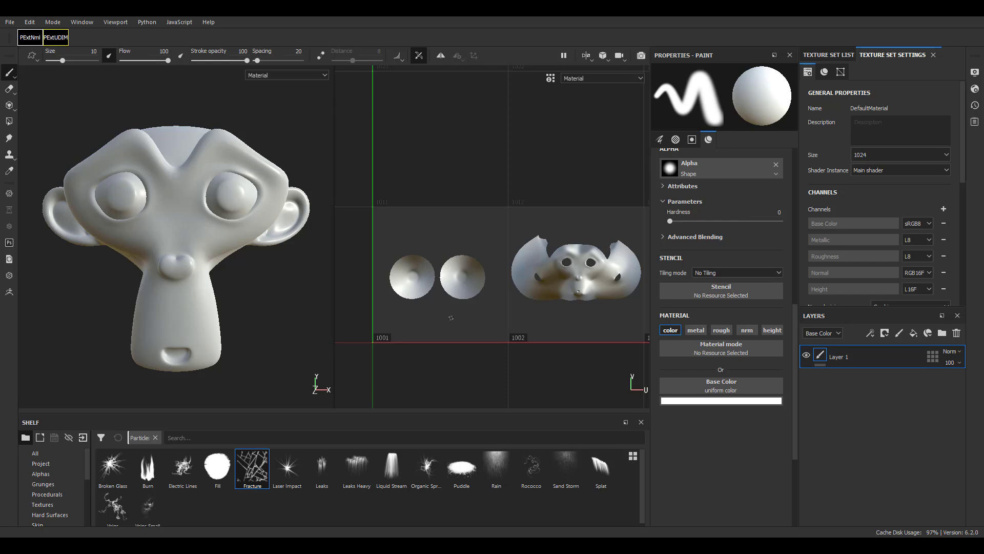
key("shift")
key("shift")
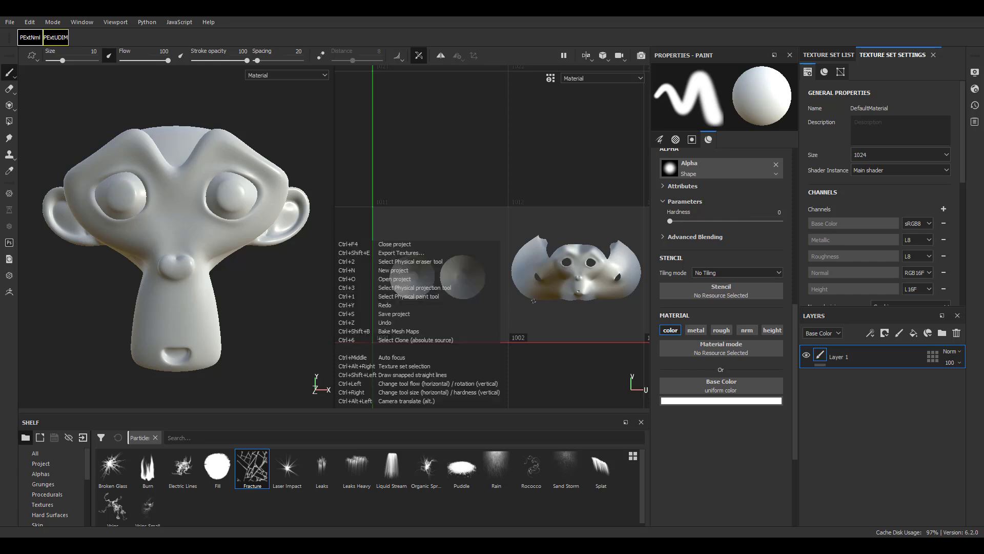
scroll(487, 303, "up", 1)
scroll(489, 304, "down", 1)
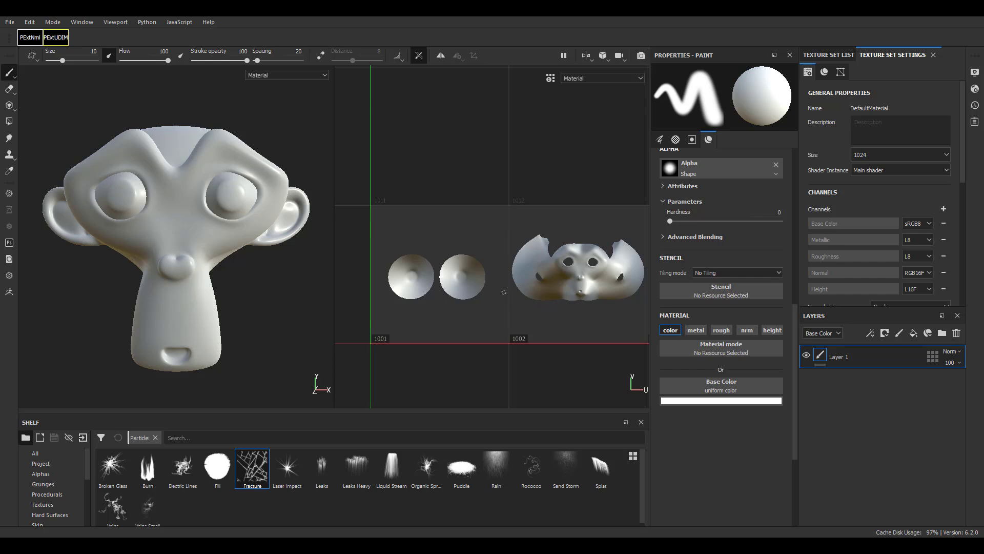
scroll(504, 292, "down", 2)
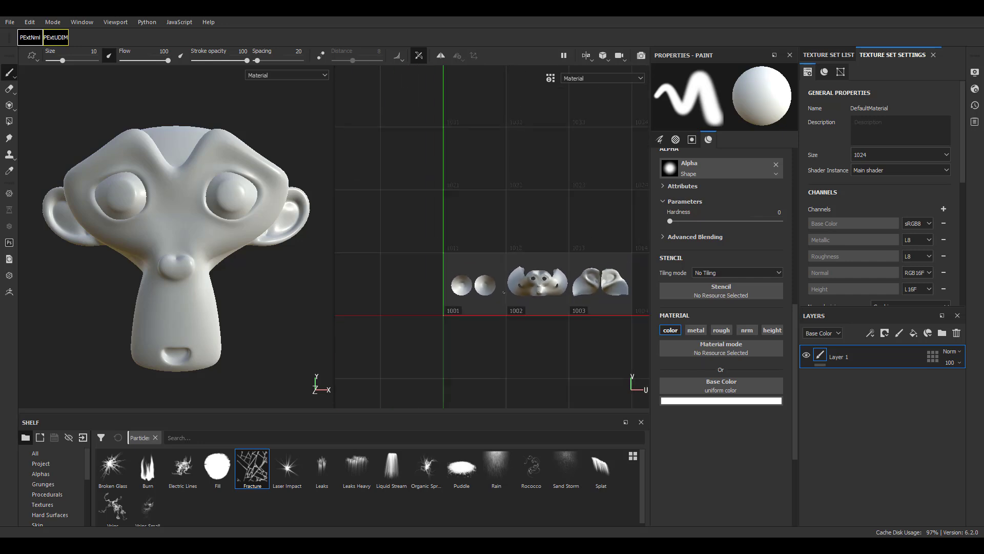
scroll(513, 292, "down", 1)
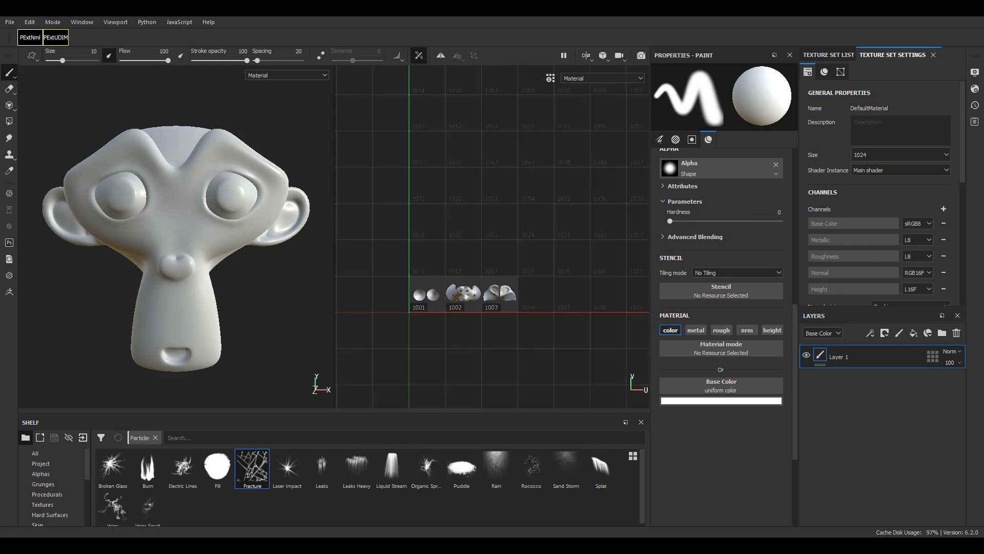
scroll(578, 292, "up", 2)
middle_click_drag(548, 328, 557, 323)
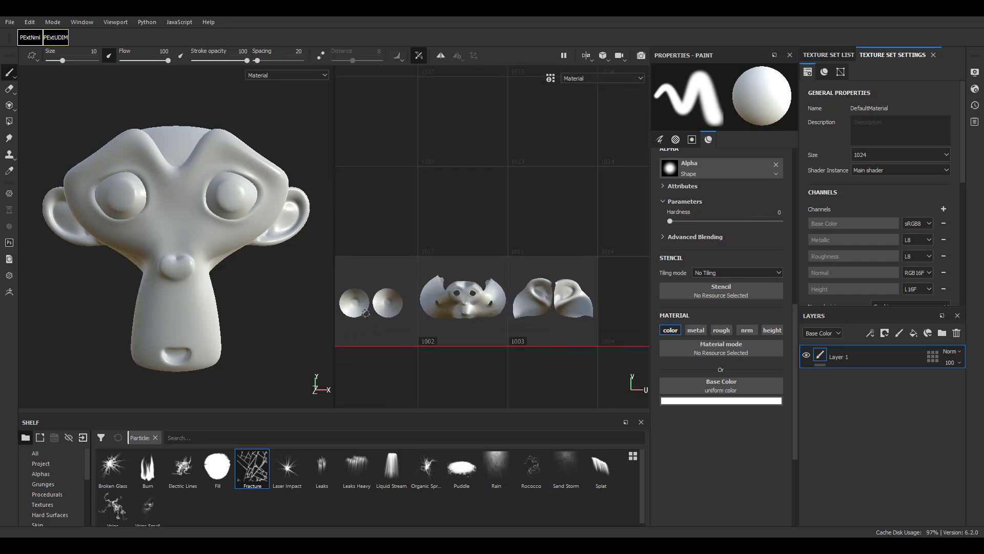
left_click(841, 55)
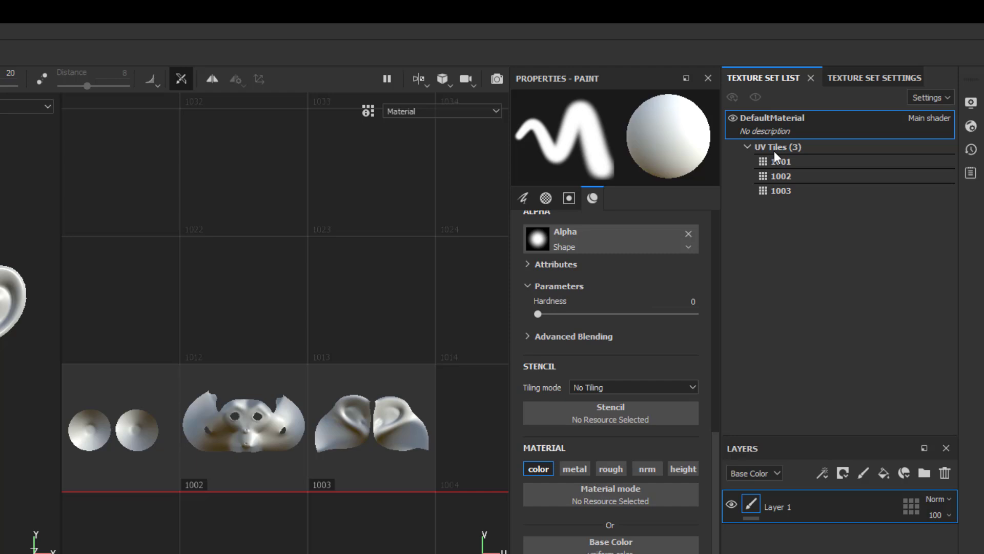
left_click(751, 145)
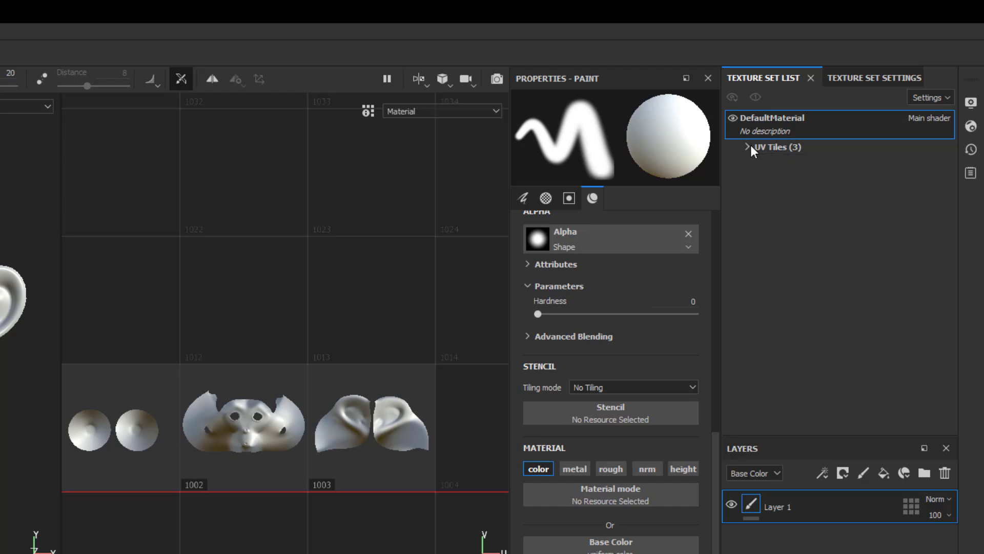
left_click(751, 146)
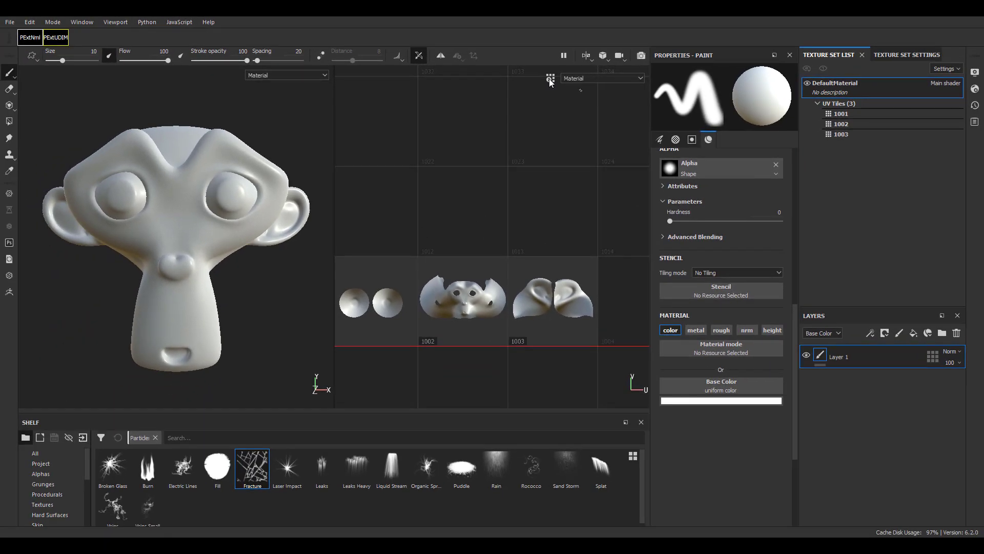
Toggle the UV tile labels, then open Layer 1's UV Tiles Mask listing 1001, 1002, 1003.
left_click(550, 79)
left_click(550, 80)
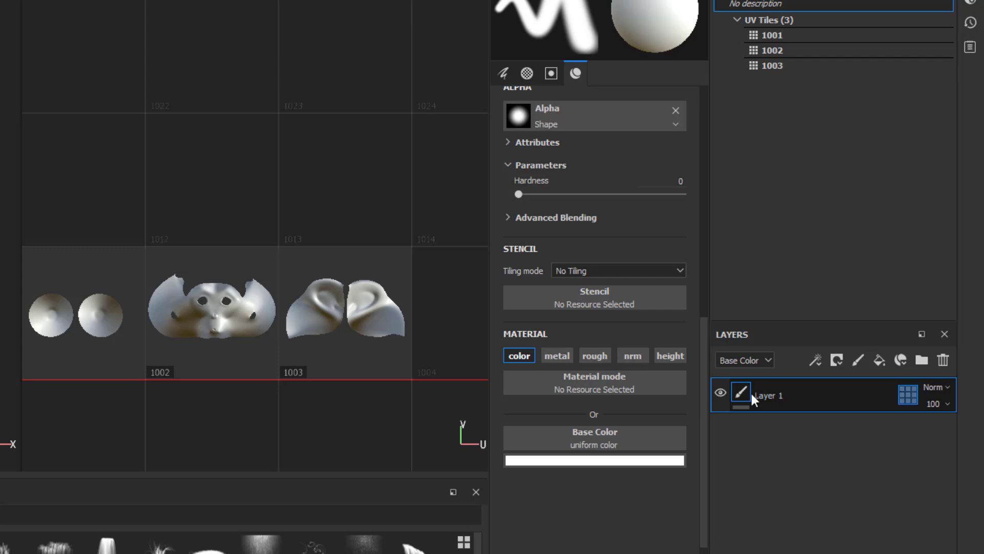
left_click(908, 395)
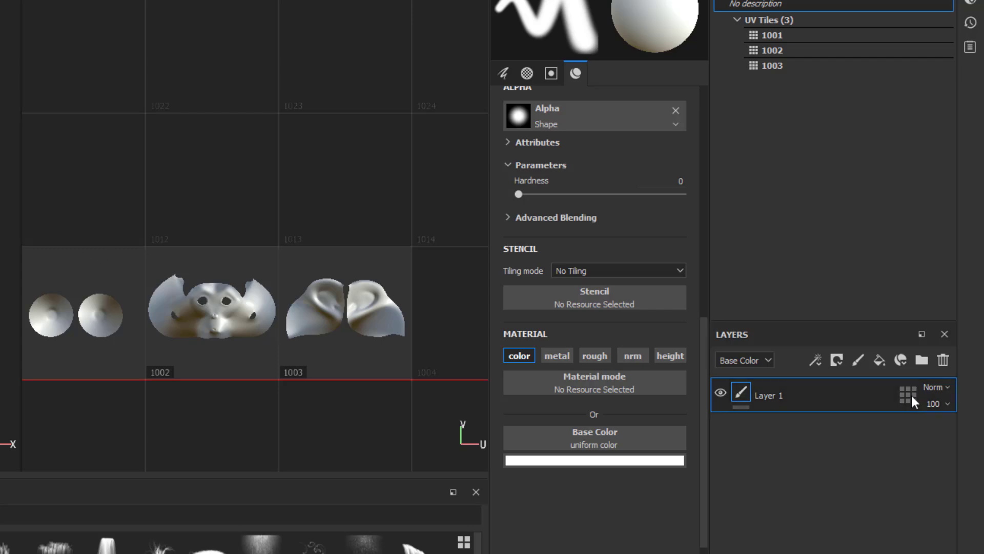
left_click(911, 394)
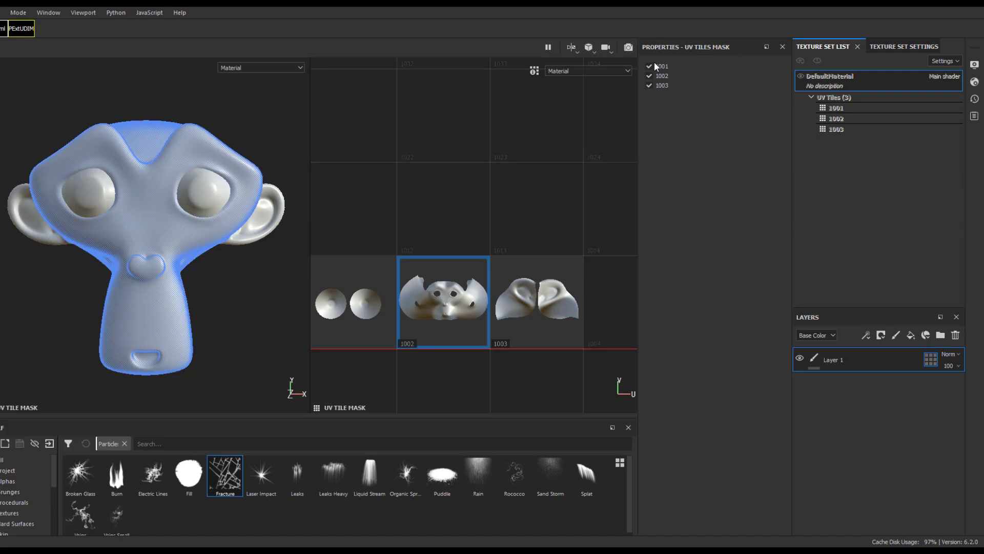
Mask tiles 1002 and 1003 out of Layer 1, re-enable both, then enlarge the shelf.
left_click(441, 302)
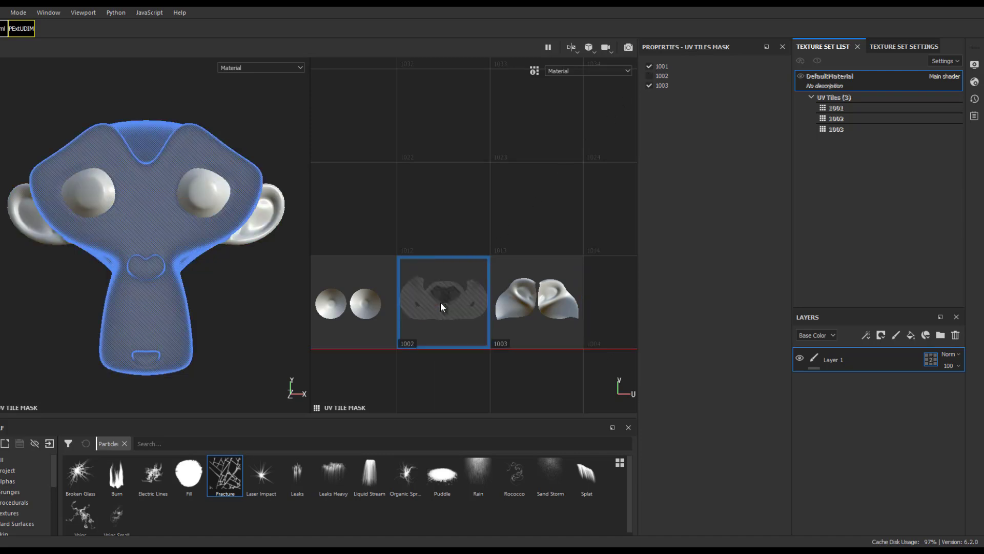
left_click(543, 304)
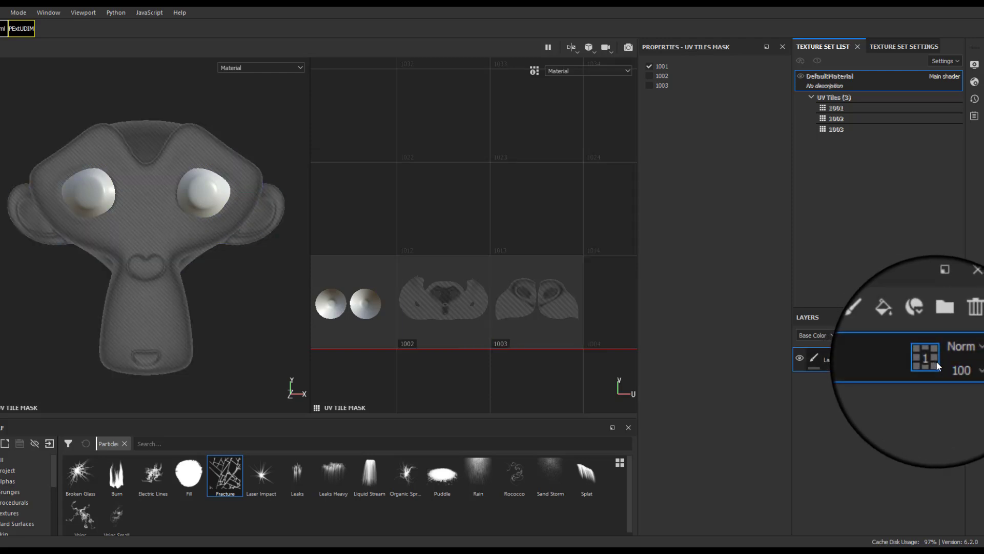
left_click(530, 317)
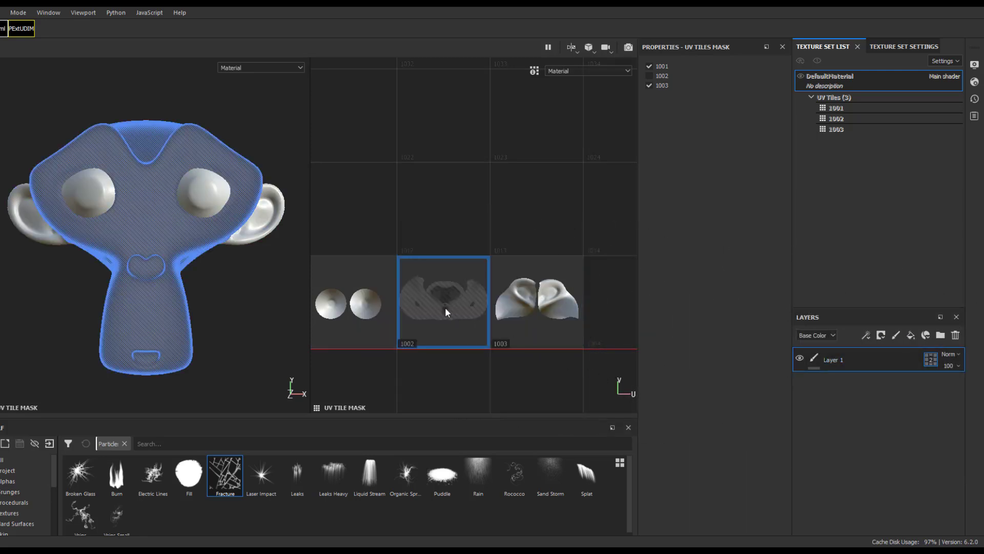
left_click(446, 308)
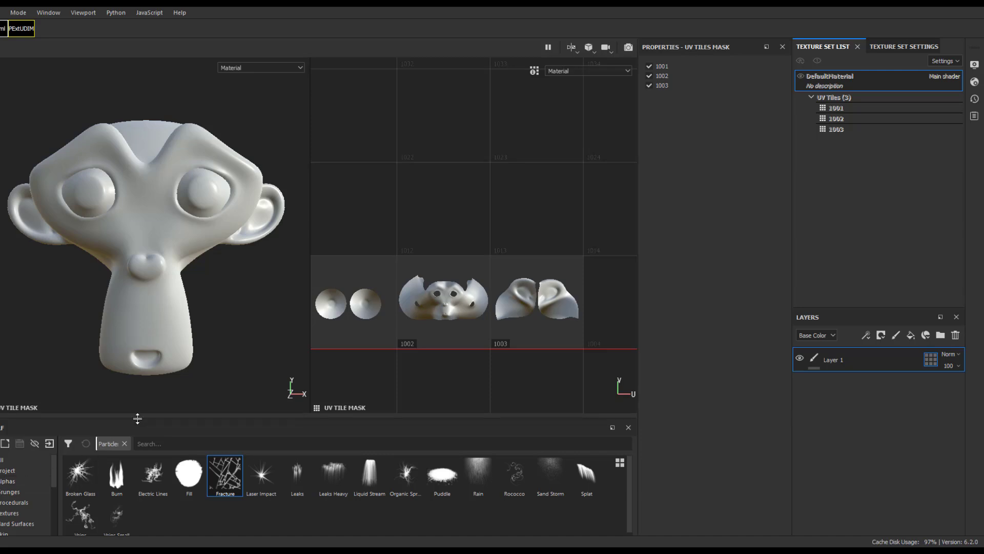
left_click_drag(138, 418, 165, 251)
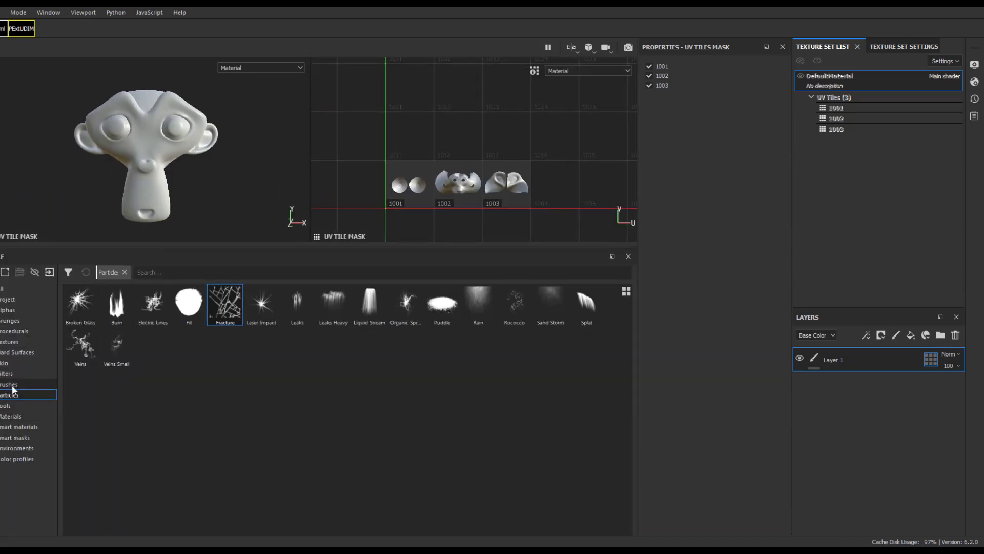
Choose the Artistic Hair brush from the shelf's brushes, resize the viewports, and reselect Layer 1.
left_click(13, 384)
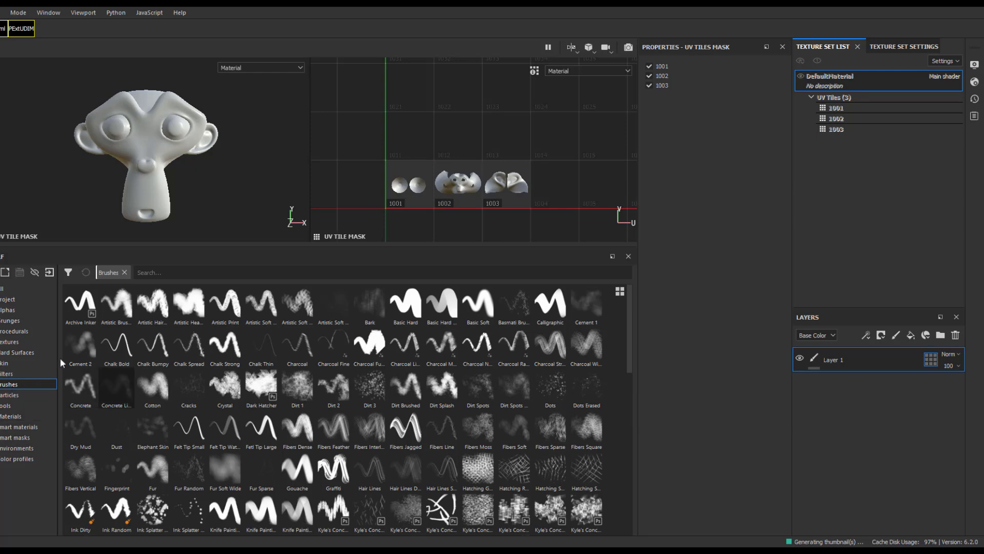
left_click(160, 307)
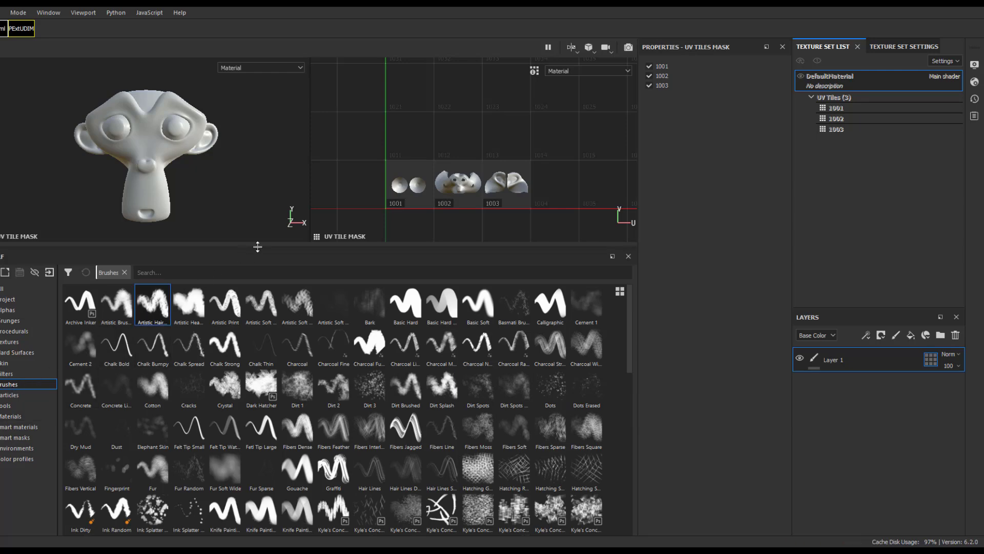
mouse_move(254, 247)
left_mouse_down()
mouse_move(251, 460)
mouse_move(240, 396)
left_mouse_up()
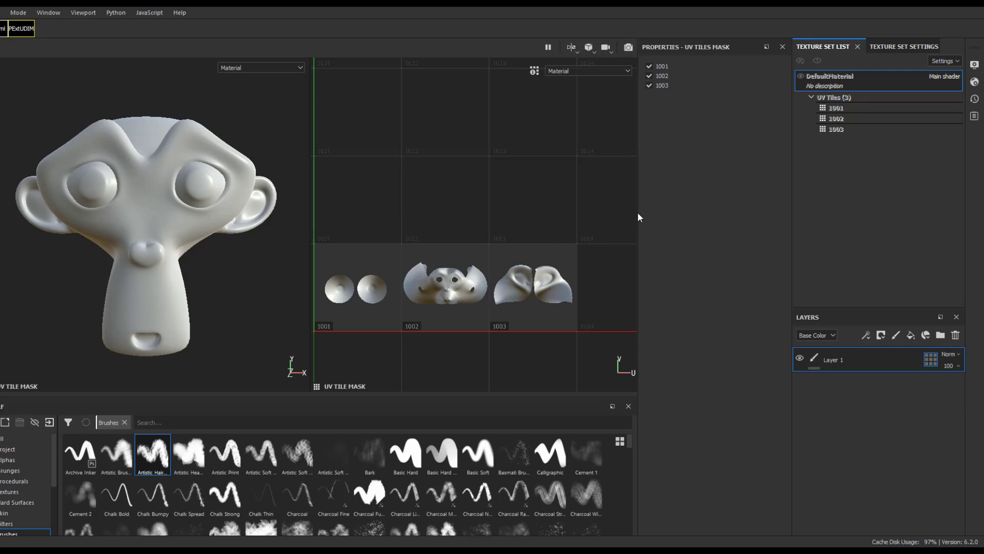
left_click_drag(638, 214, 747, 198)
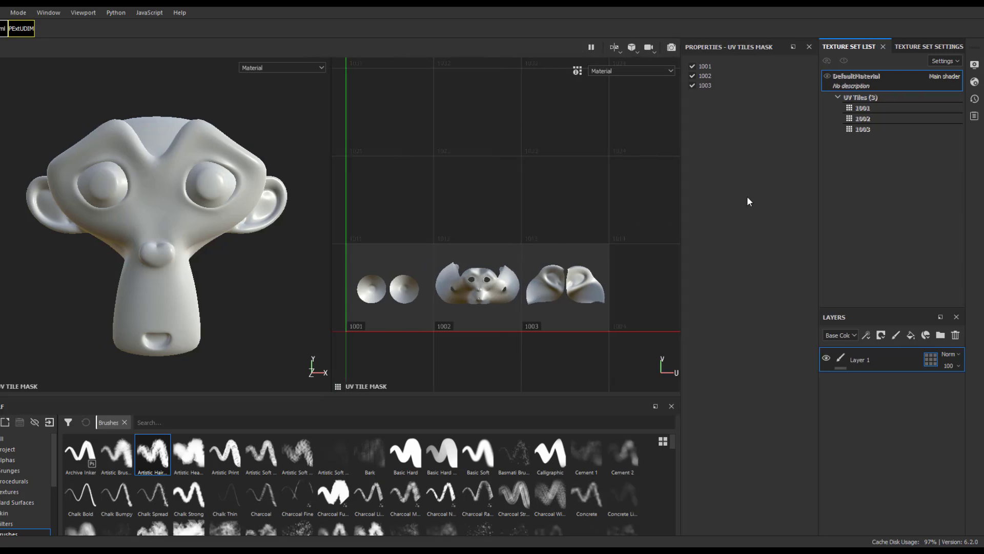
left_click_drag(305, 290, 267, 289, "alt")
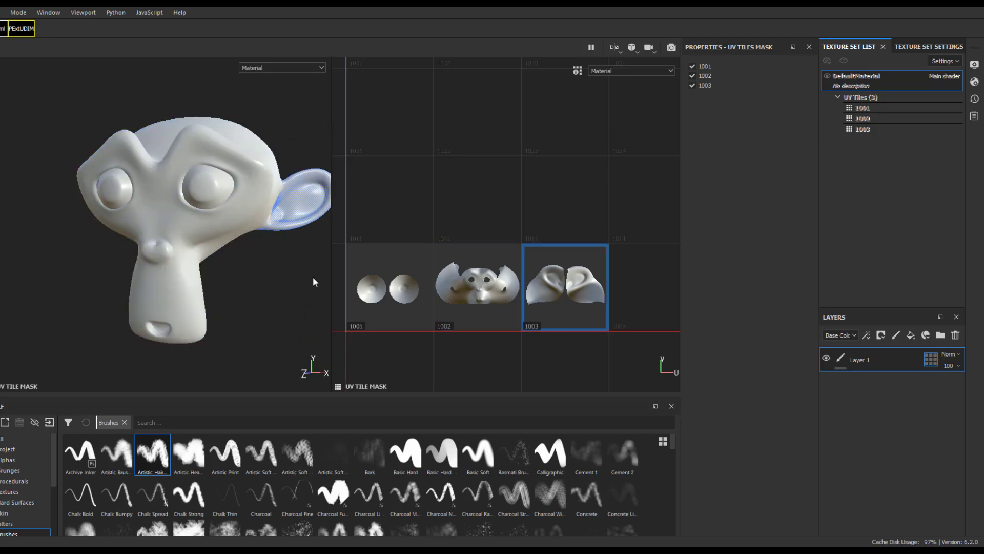
left_click_drag(681, 337, 647, 332)
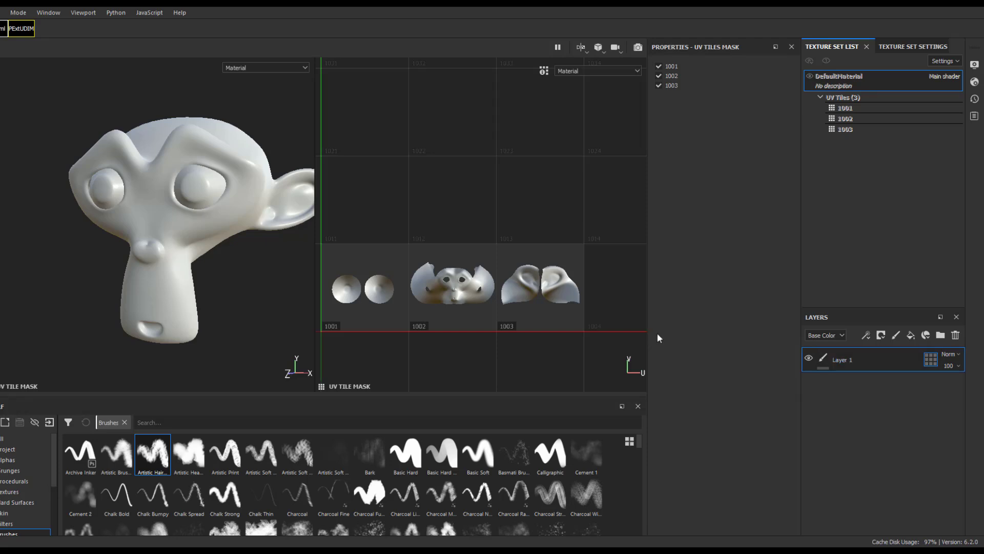
left_click(843, 361)
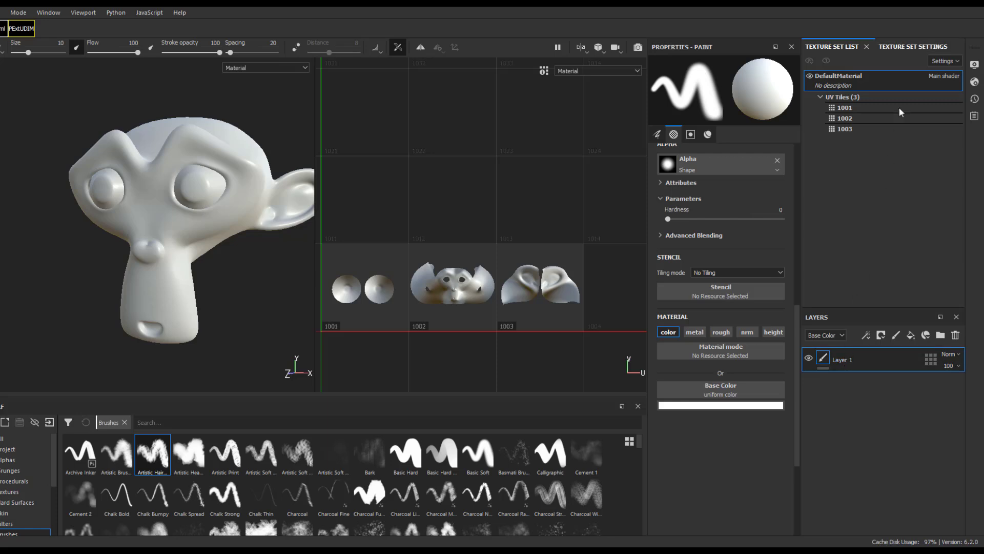
Bake all seven mesh maps at 1024 output size and close the baking report.
left_click(913, 48)
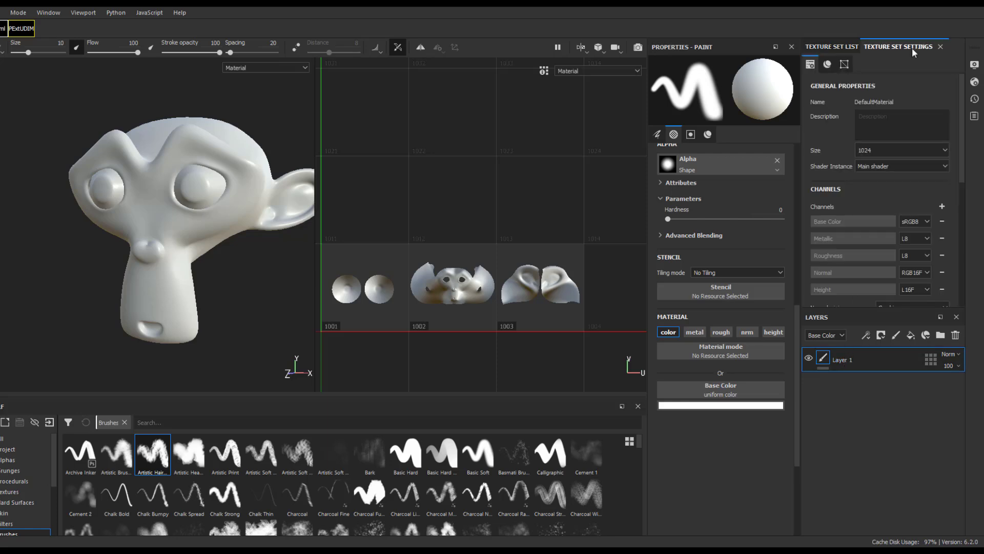
scroll(866, 200, "down", 5)
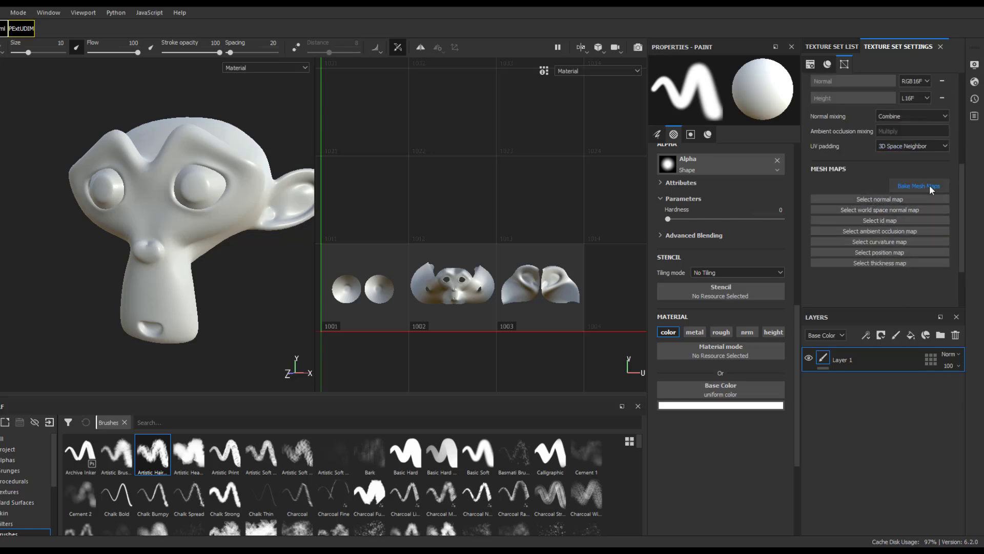
left_click(929, 186)
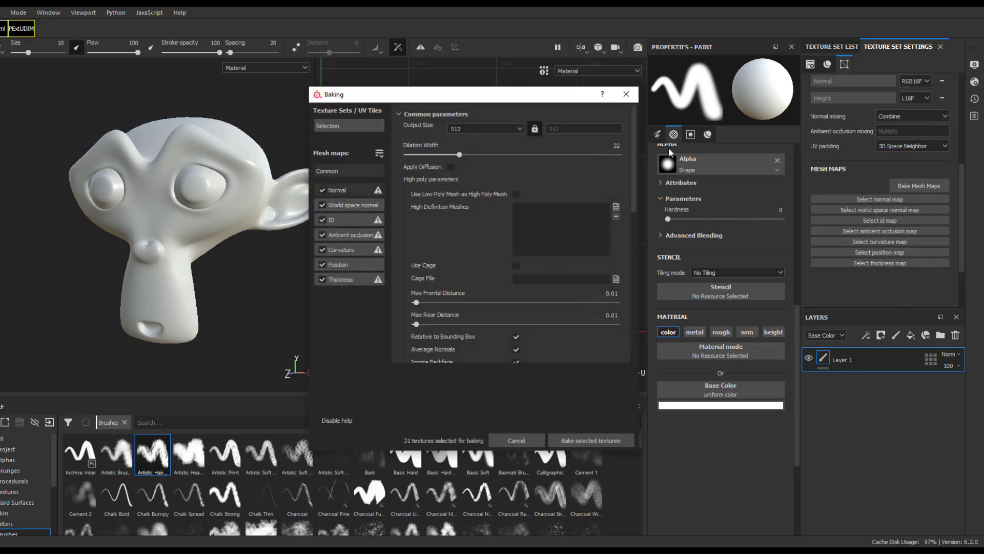
left_click(511, 125)
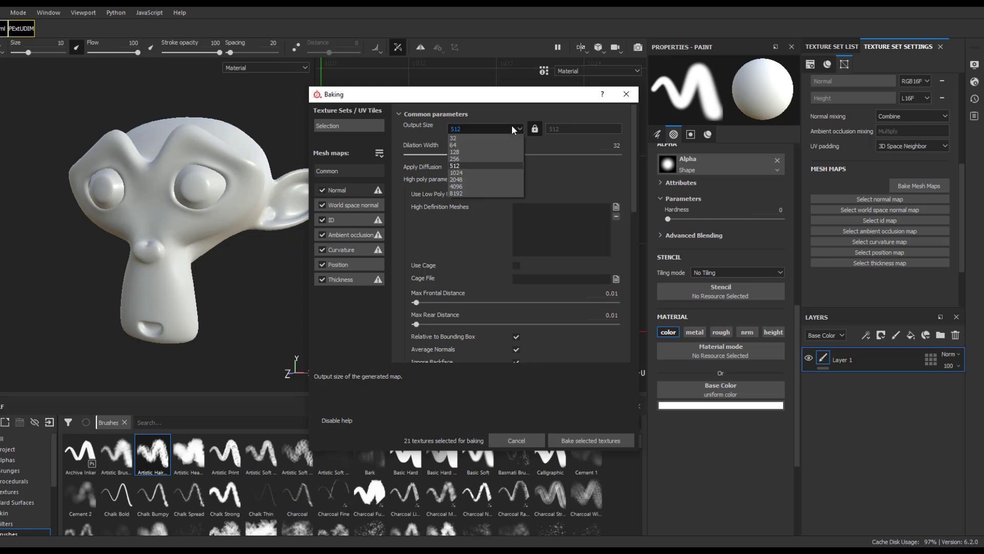
left_click(480, 175)
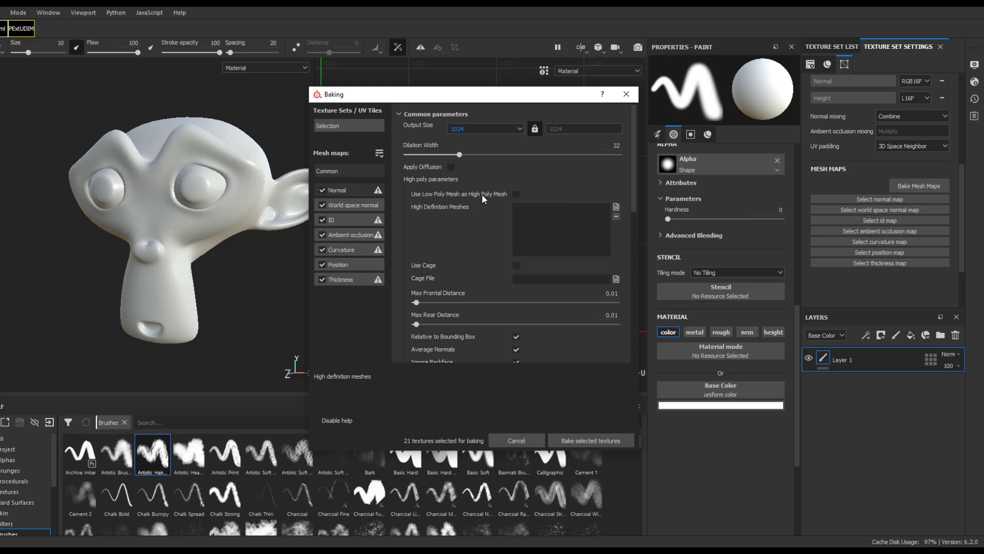
scroll(482, 195, "down", 3)
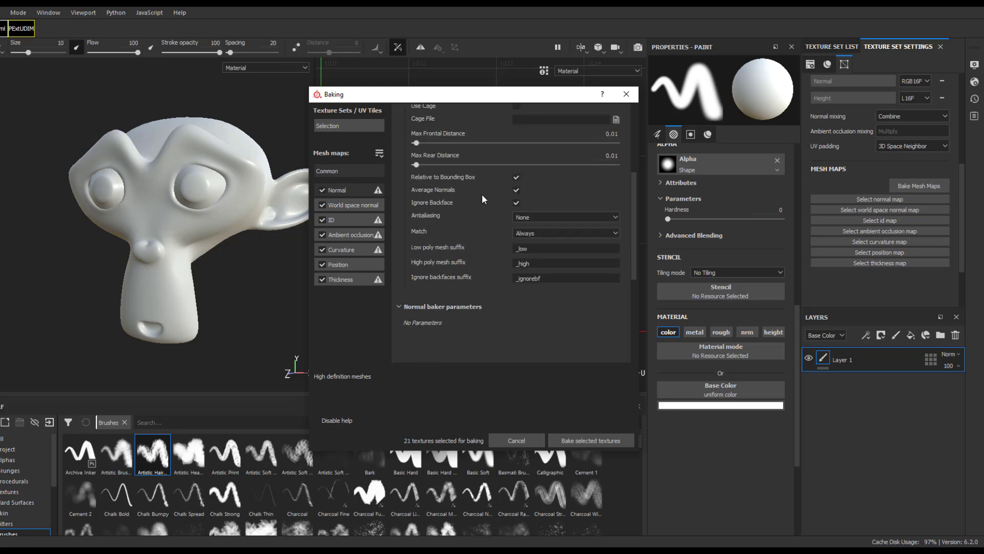
left_click(582, 440)
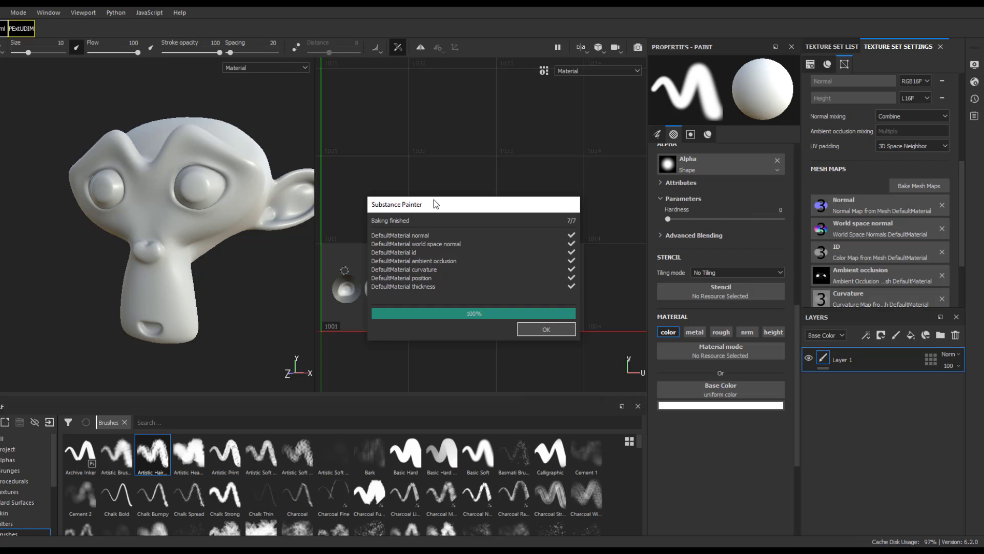
left_click(553, 331)
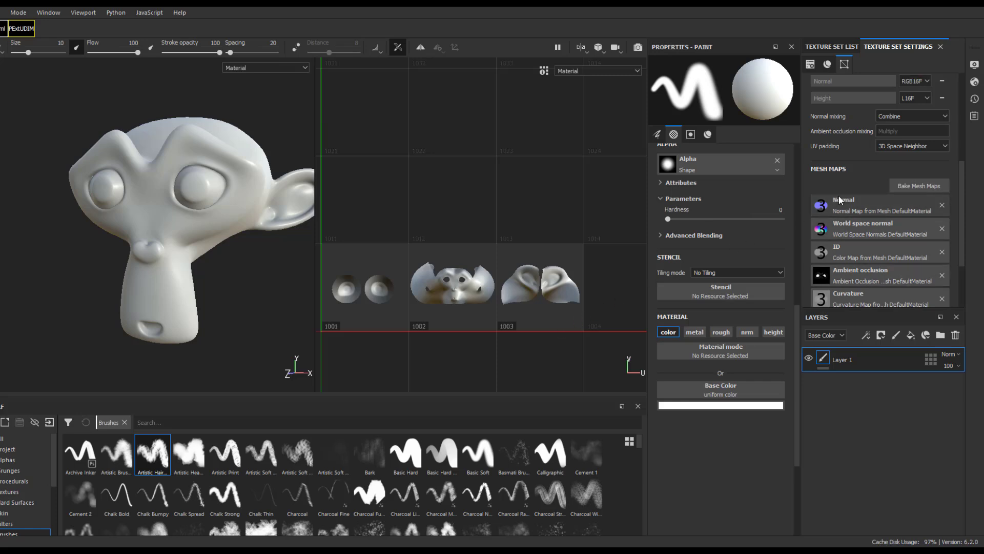
scroll(840, 215, "down", 3)
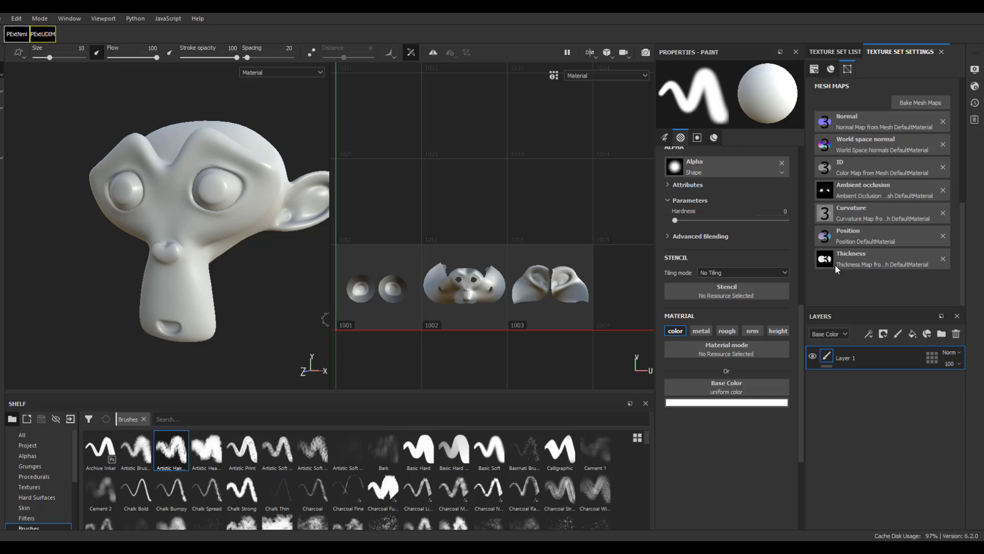
Exclude UV tile 1001 (the eyes) from Layer 1 and set its paint base colour to red.
left_click(28, 445)
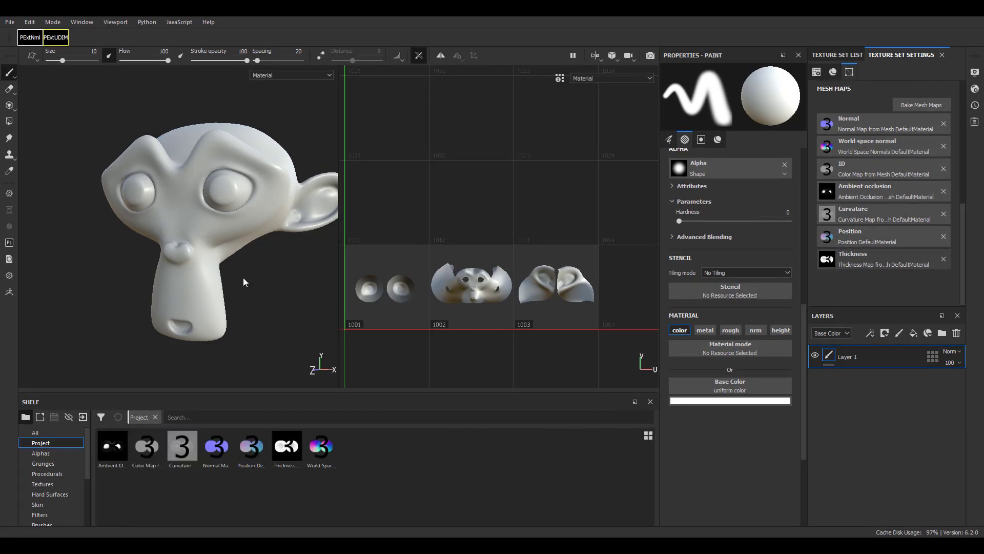
left_click(934, 356)
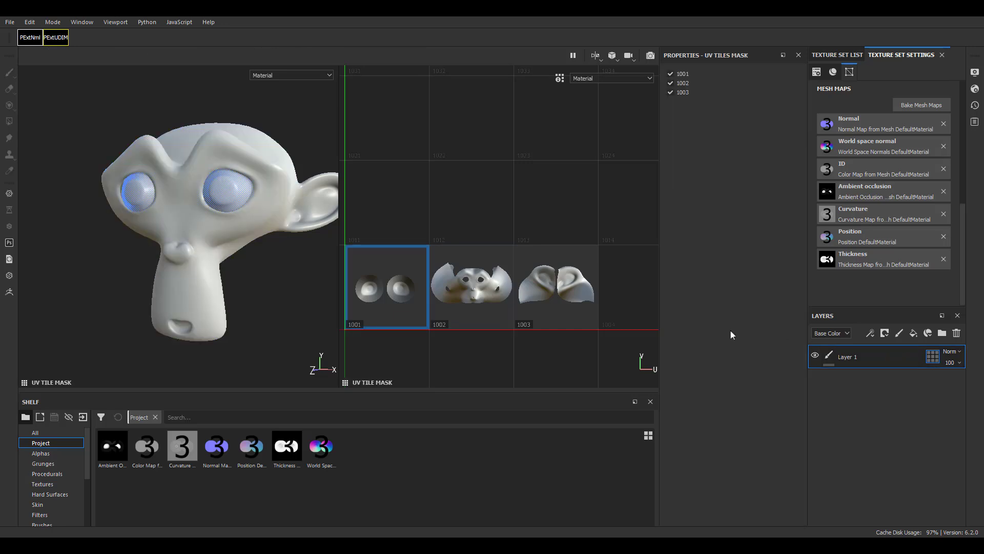
left_click(391, 286)
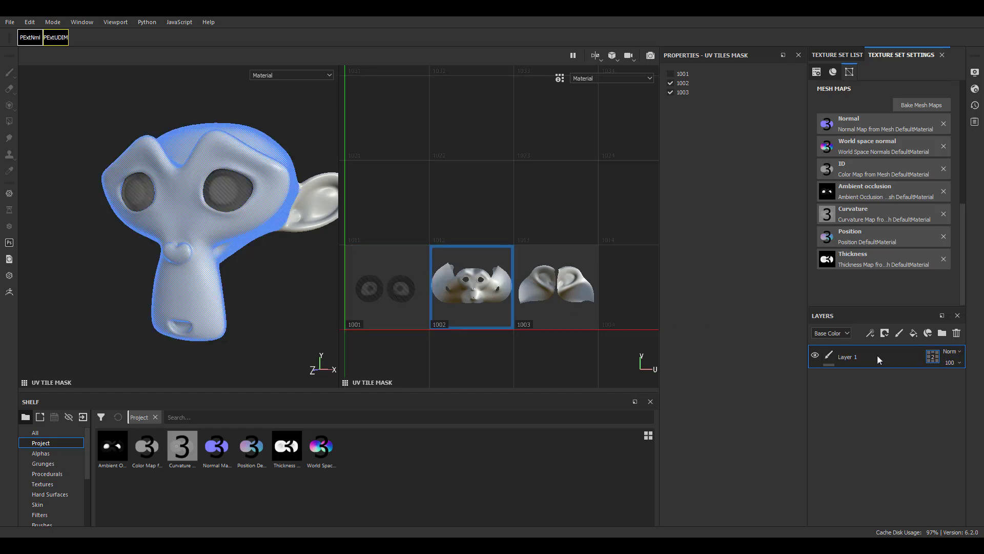
left_click(829, 358)
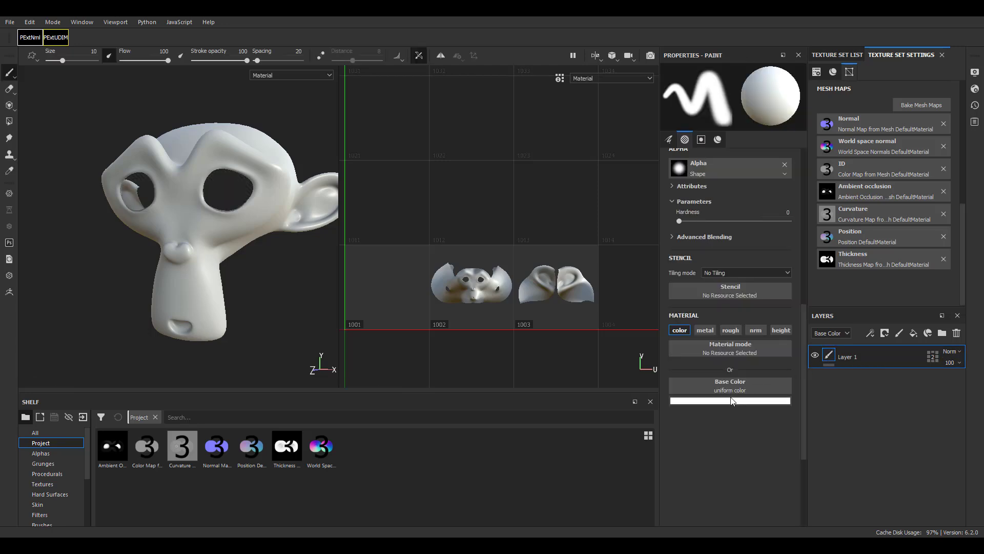
left_click(700, 400)
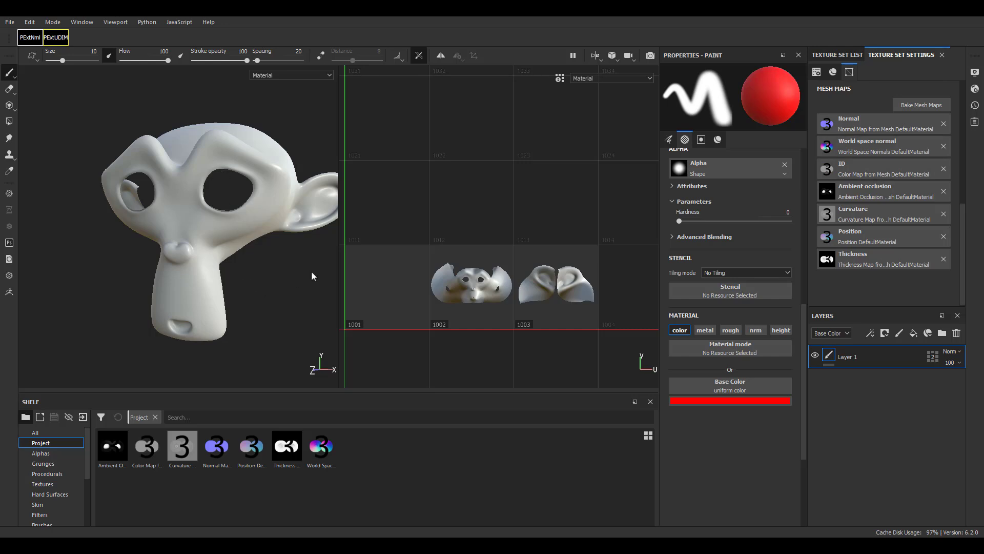
Change the Shader Settings shader from pbr-metal-rough to pbr-metal-rough-with-alpha-test.
left_click(975, 90)
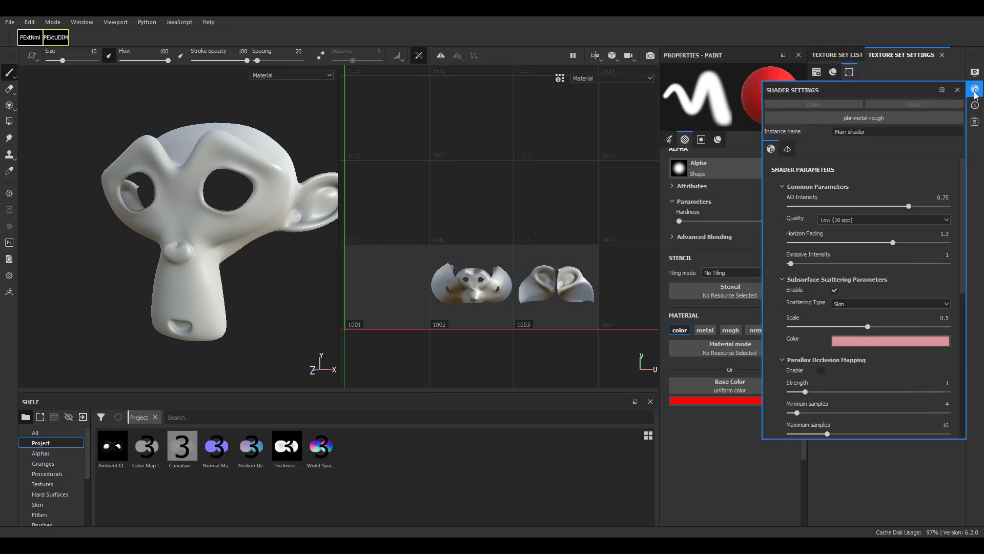
left_click(918, 117)
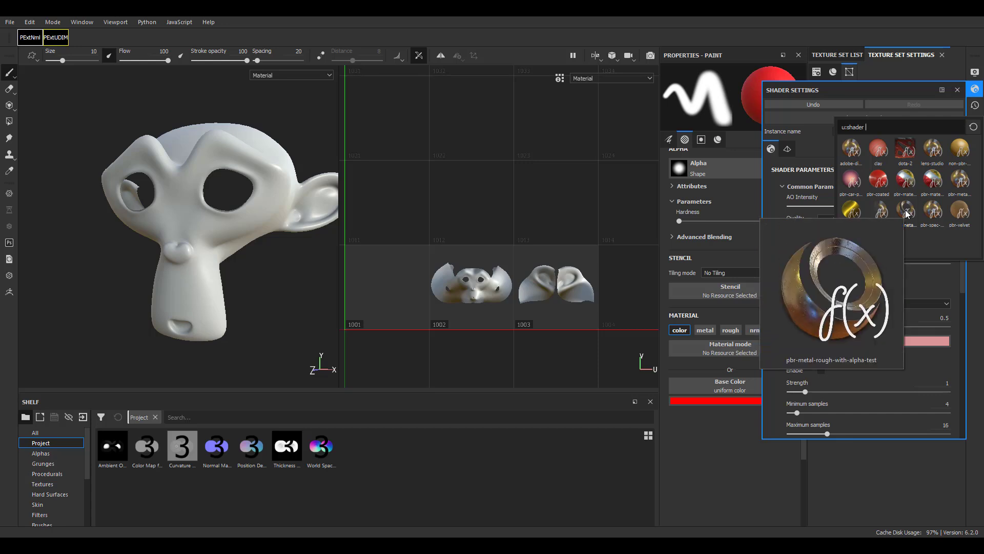
left_click(906, 214)
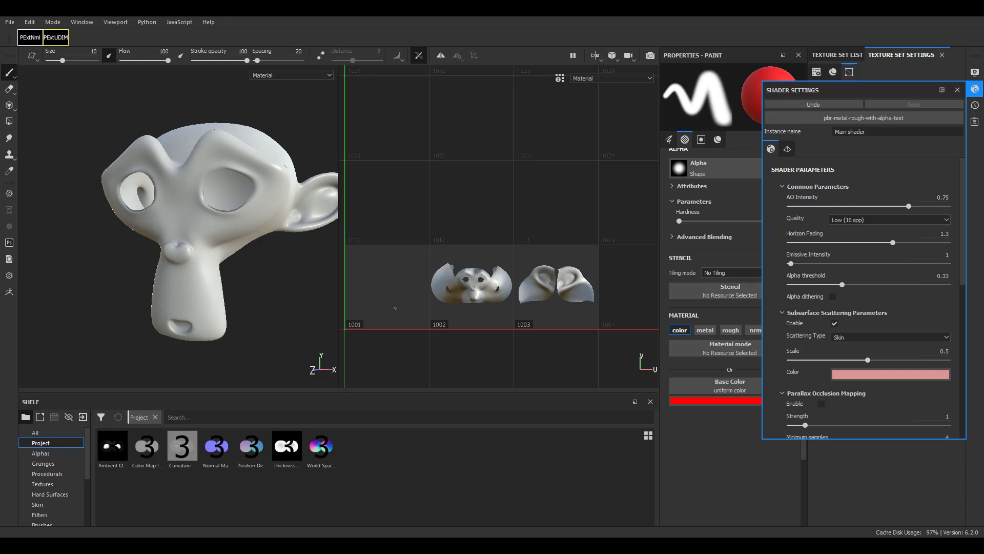
left_click(975, 90)
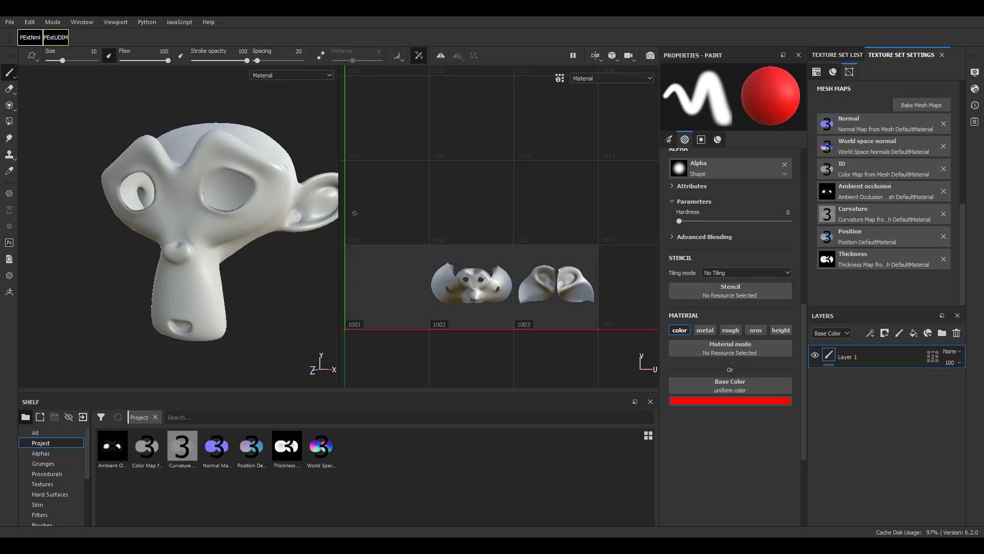
Paint a red band diagonally across the face and a red stroke from eye to ear base.
left_click(423, 59)
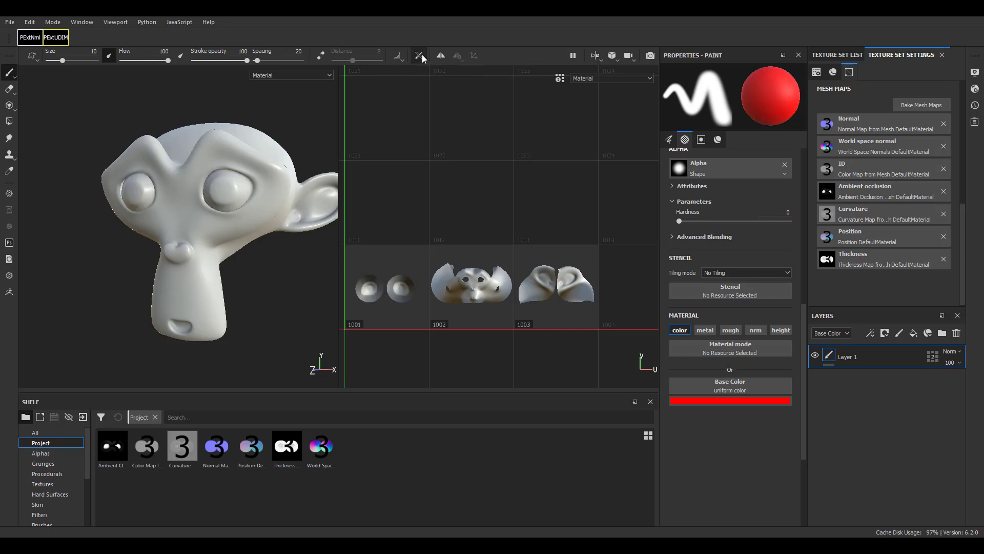
mouse_move(174, 232)
left_mouse_down()
mouse_move(201, 174)
mouse_move(231, 143)
mouse_move(191, 192)
mouse_move(230, 158)
mouse_move(247, 179)
mouse_move(272, 162)
mouse_move(227, 244)
mouse_move(178, 278)
mouse_move(217, 243)
left_mouse_up()
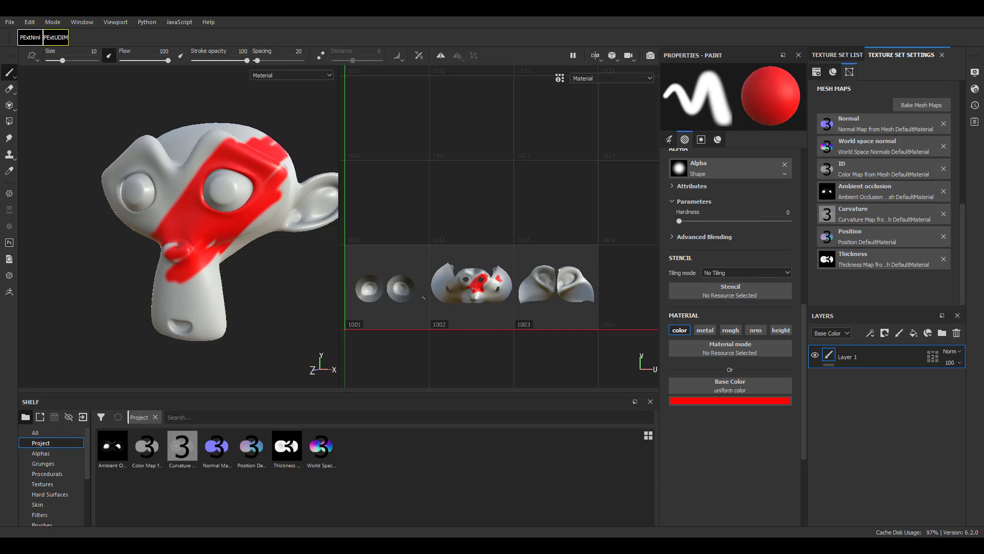
left_click(419, 59)
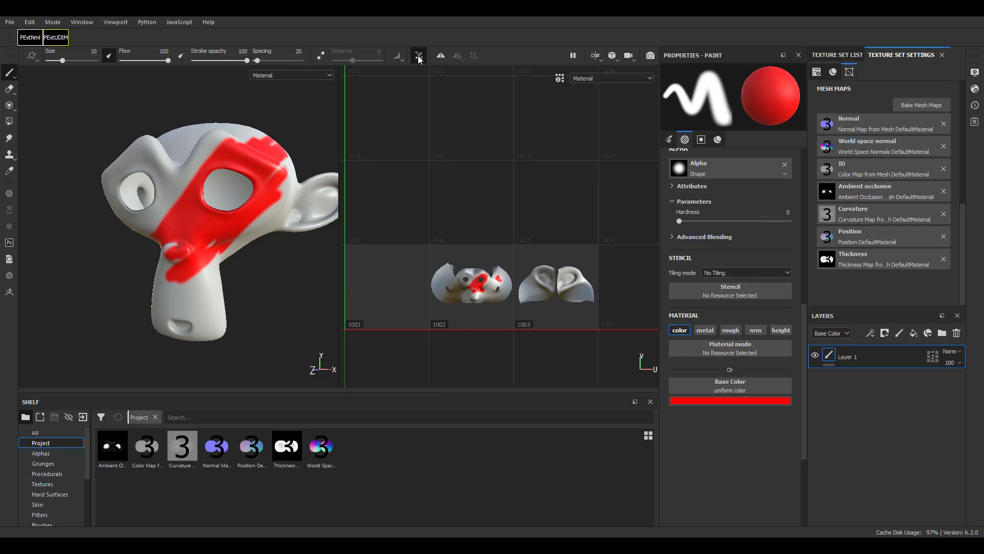
left_click(420, 59)
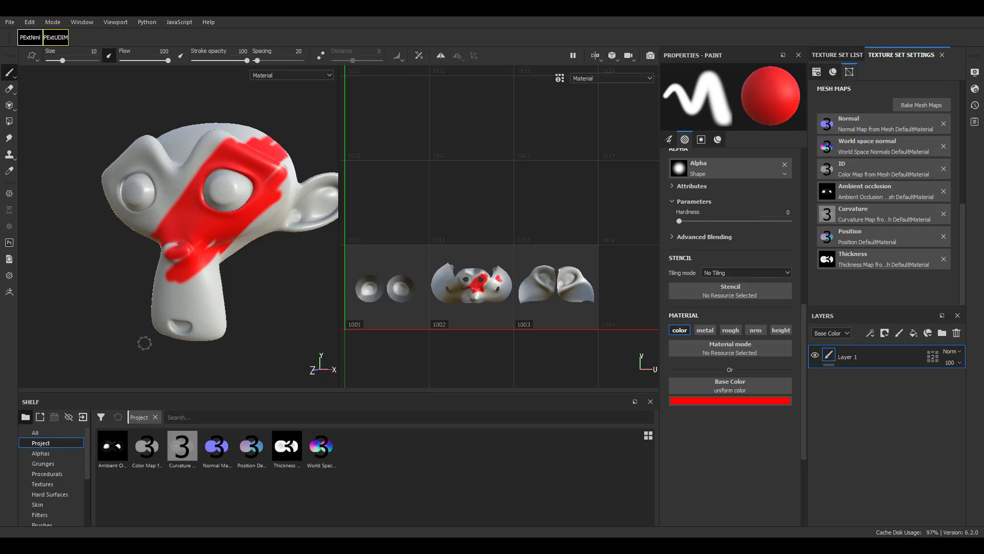
left_click_drag(255, 302, 143, 334, "alt")
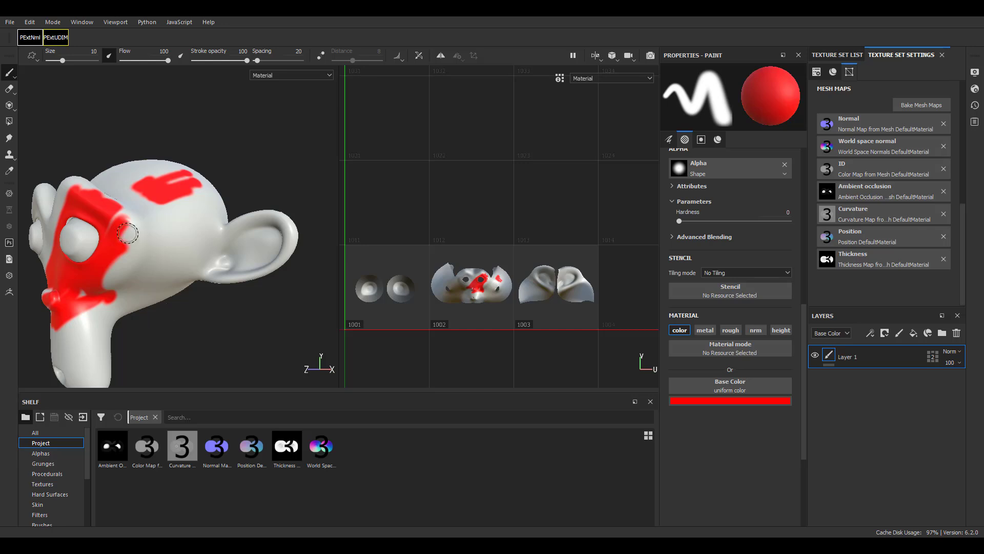
mouse_move(125, 235)
left_mouse_down()
mouse_move(281, 217)
mouse_move(296, 230)
mouse_move(282, 262)
mouse_move(255, 273)
mouse_move(152, 268)
left_mouse_up()
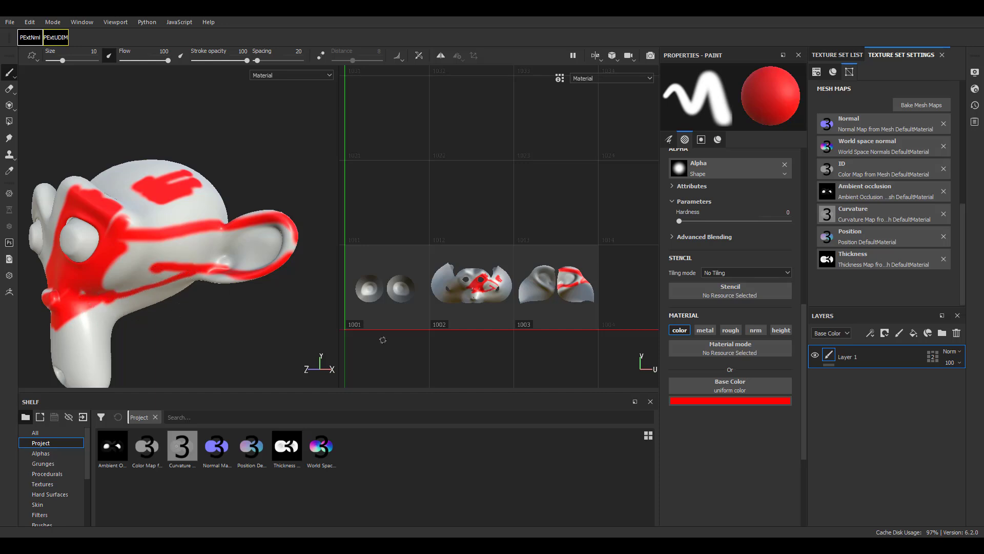
Show the Texture Set List, paint a red stroke across the cheek, and show the shelf's Materials.
left_click(846, 55)
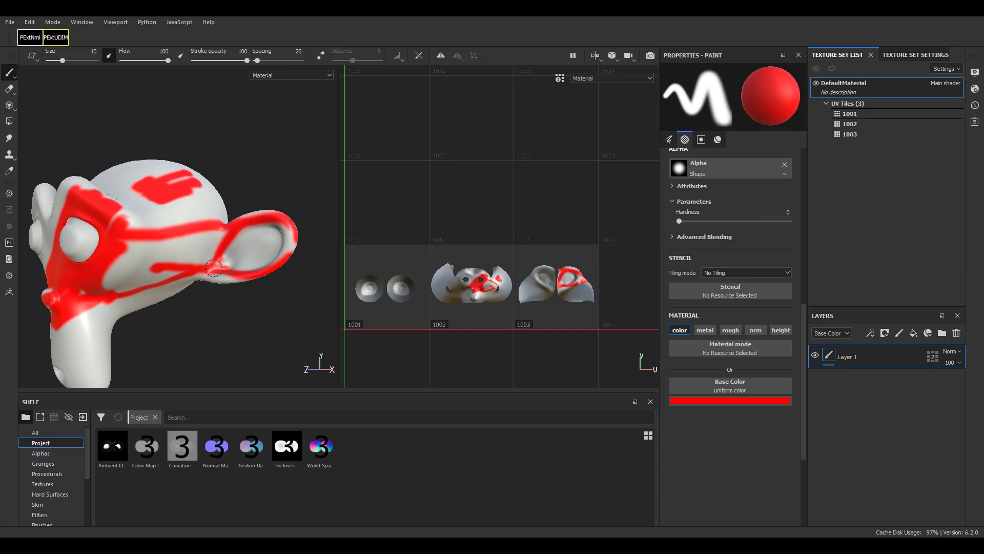
left_click_drag(211, 252, 170, 302)
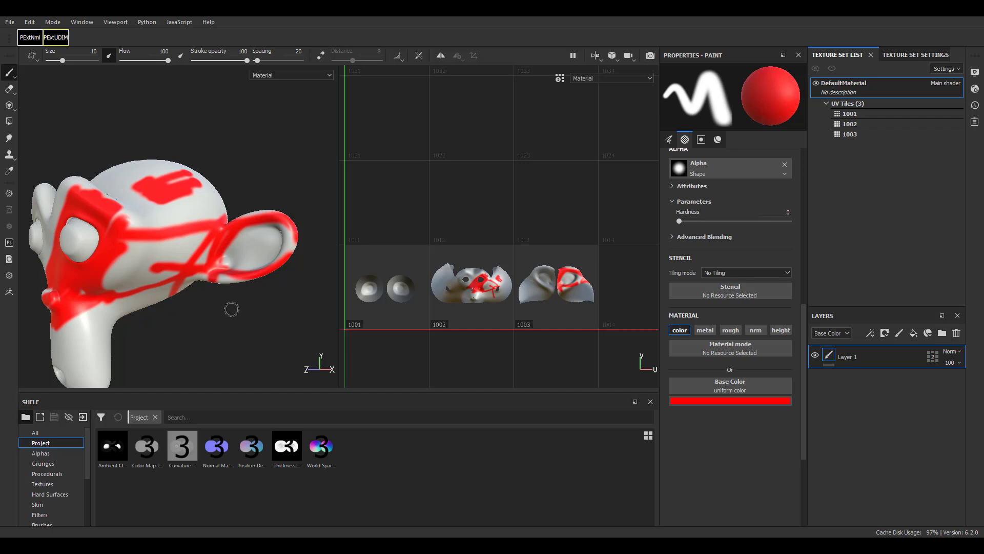
scroll(231, 309, "up", 3)
scroll(231, 309, "down", 3)
scroll(205, 311, "up", 3)
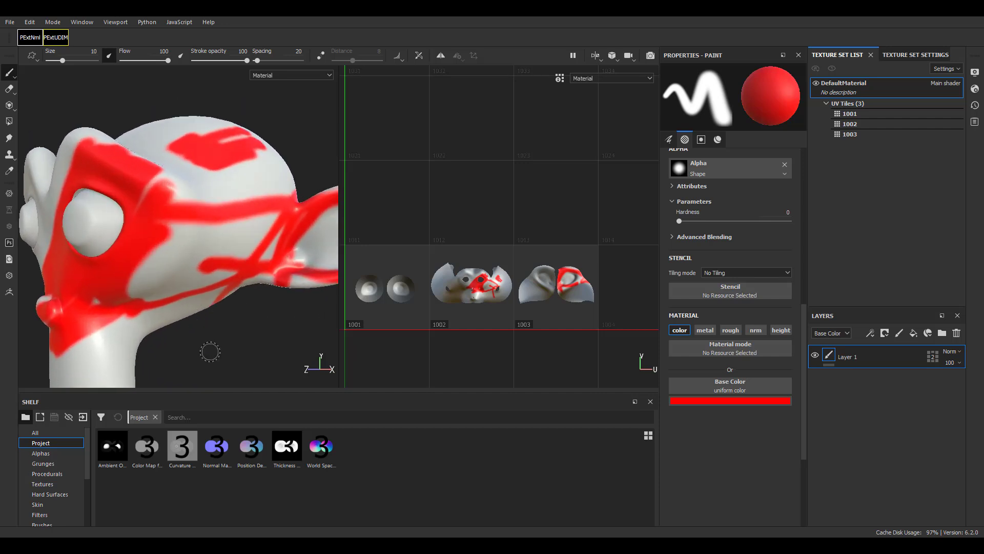
scroll(213, 333, "down", 5)
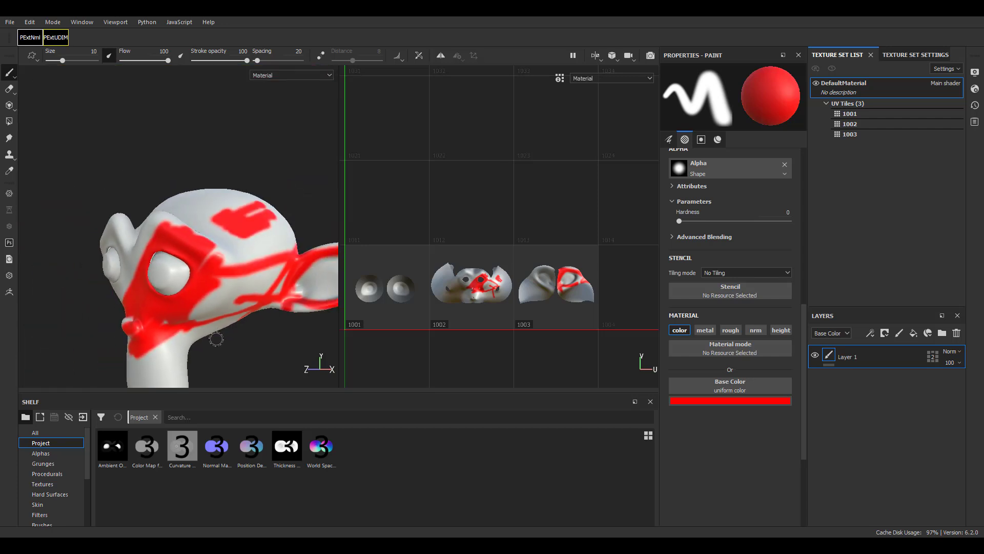
mouse_move(213, 332)
left_mouse_down("alt")
mouse_move(169, 333)
mouse_move(236, 318)
mouse_move(204, 327)
left_mouse_up("alt")
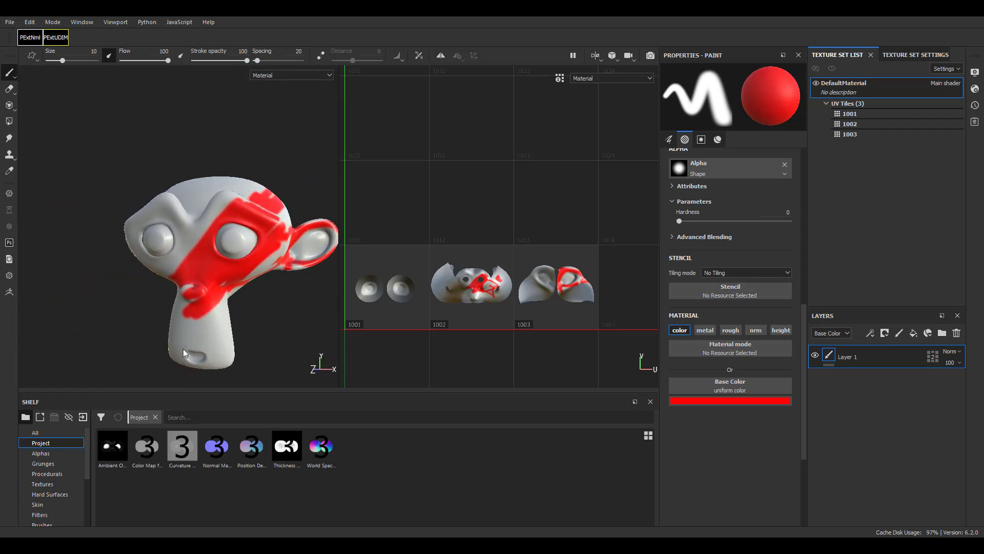
scroll(72, 464, "down", 3)
left_click(55, 478)
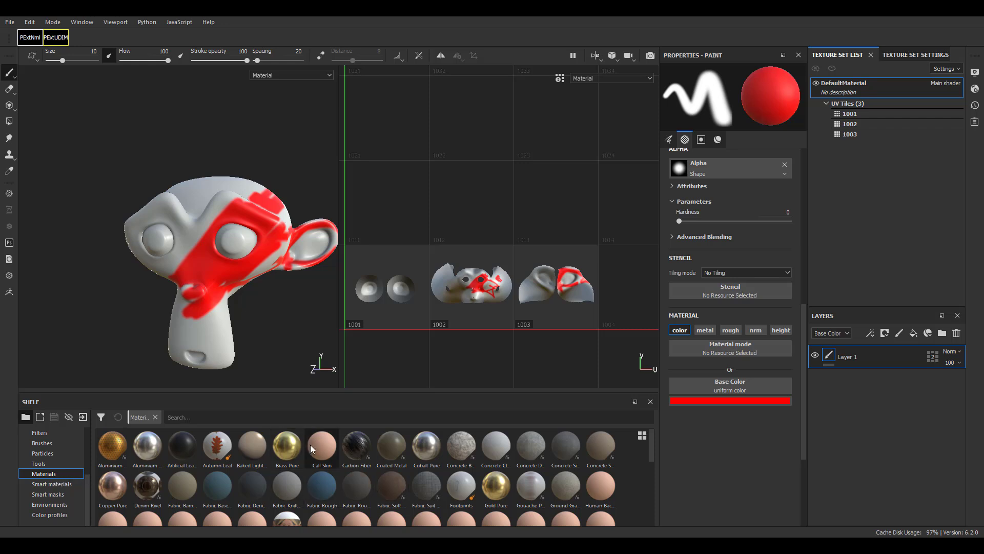
Add Human Back Skin as a layer and exclude tiles 1001 and 1003 from it.
left_click(596, 491)
left_click_drag(596, 491, 895, 389)
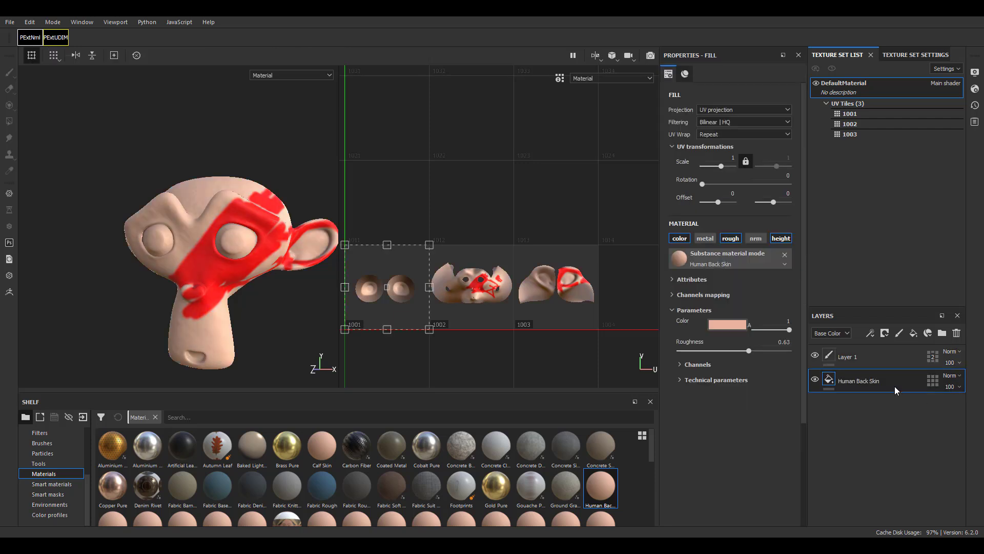
scroll(201, 228, "up", 4)
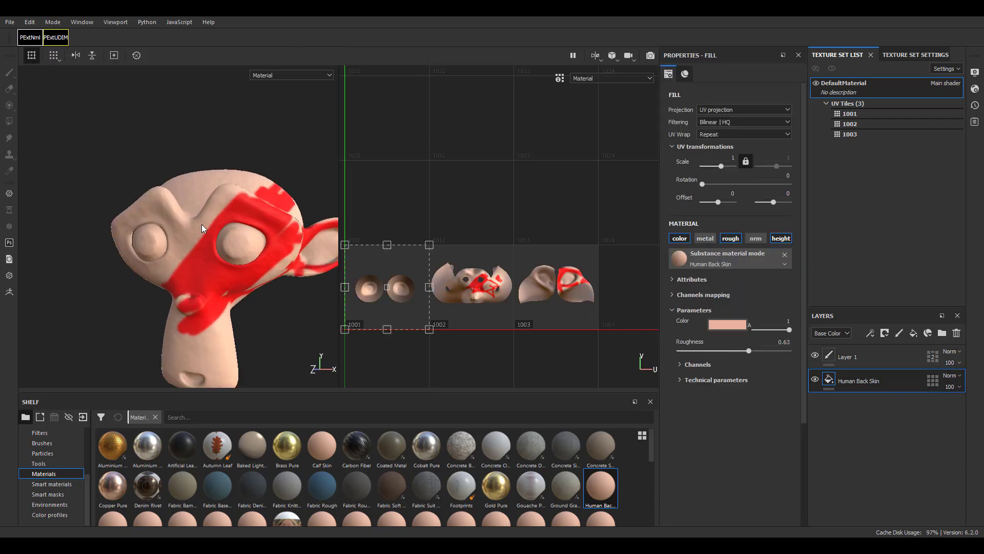
left_click(931, 379)
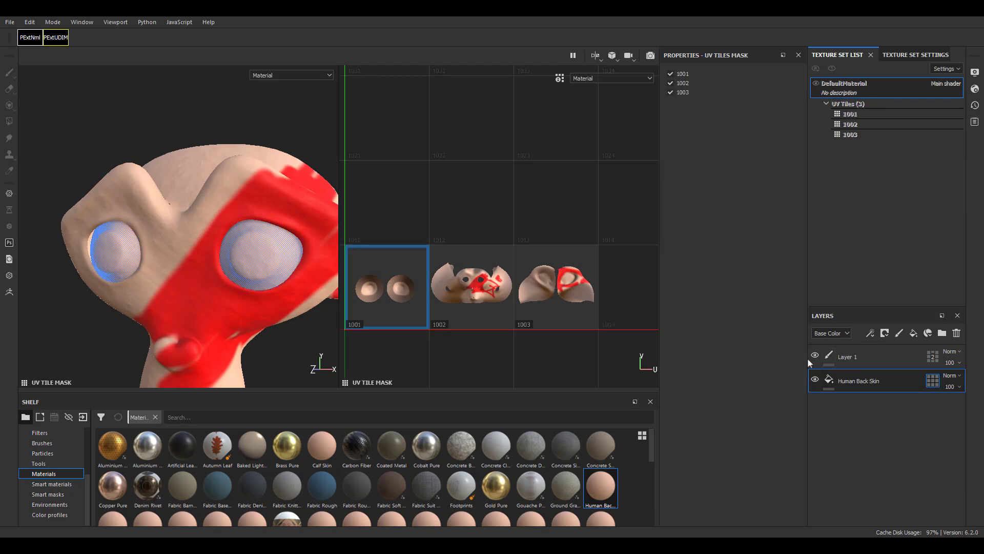
left_click(374, 287)
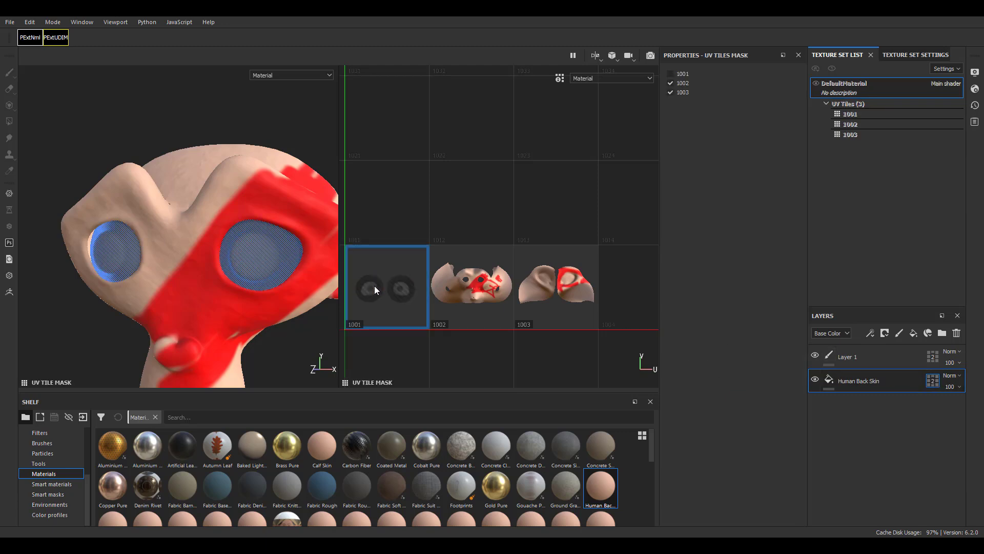
left_click(558, 288)
scroll(309, 294, "down", 5)
left_click_drag(268, 297, 180, 306, "alt")
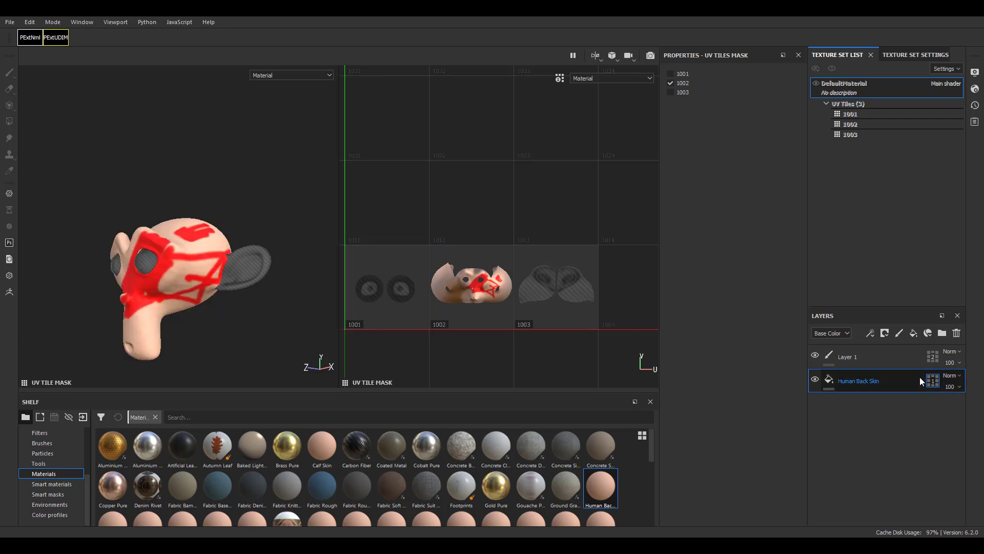
left_click(830, 380)
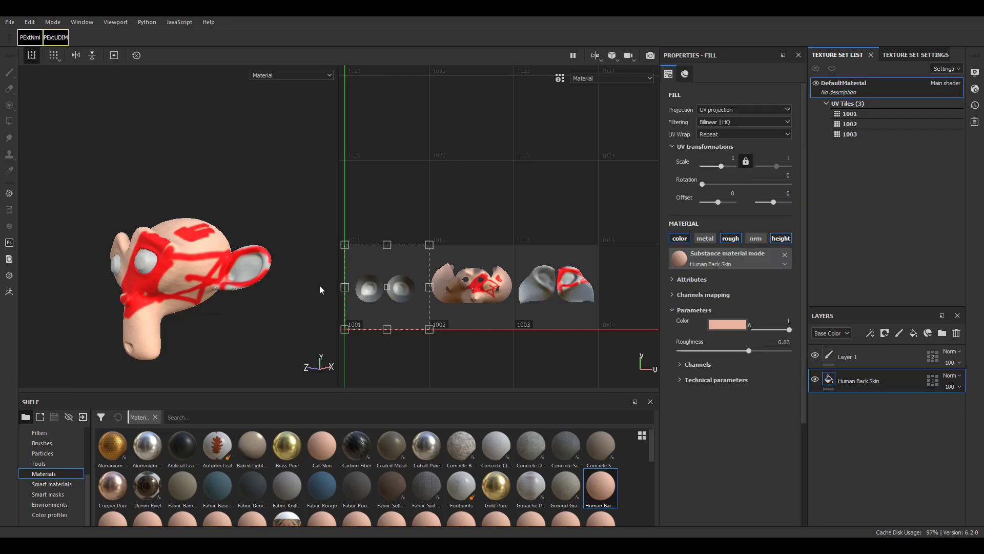
scroll(207, 263, "down", 3)
scroll(207, 263, "up", 5)
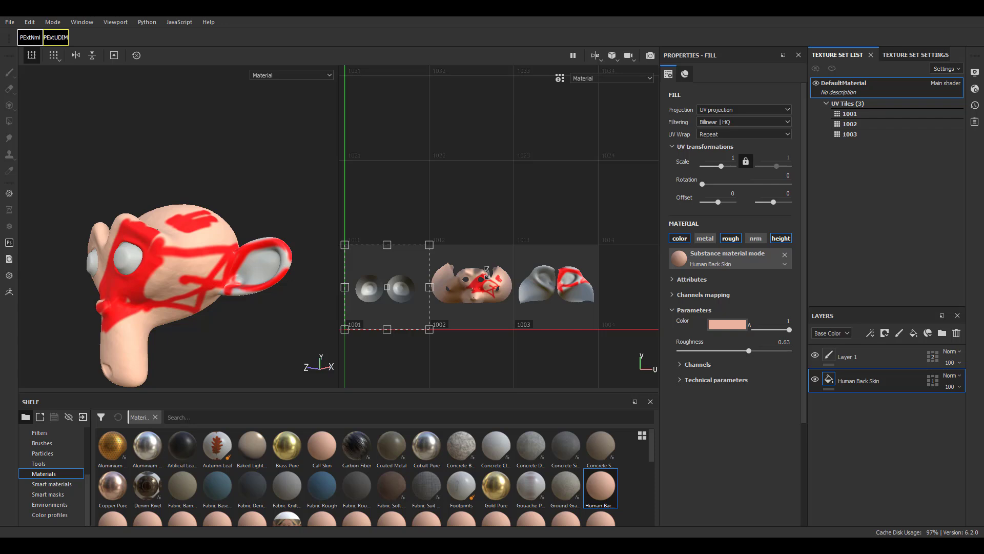
scroll(228, 324, "down", 2)
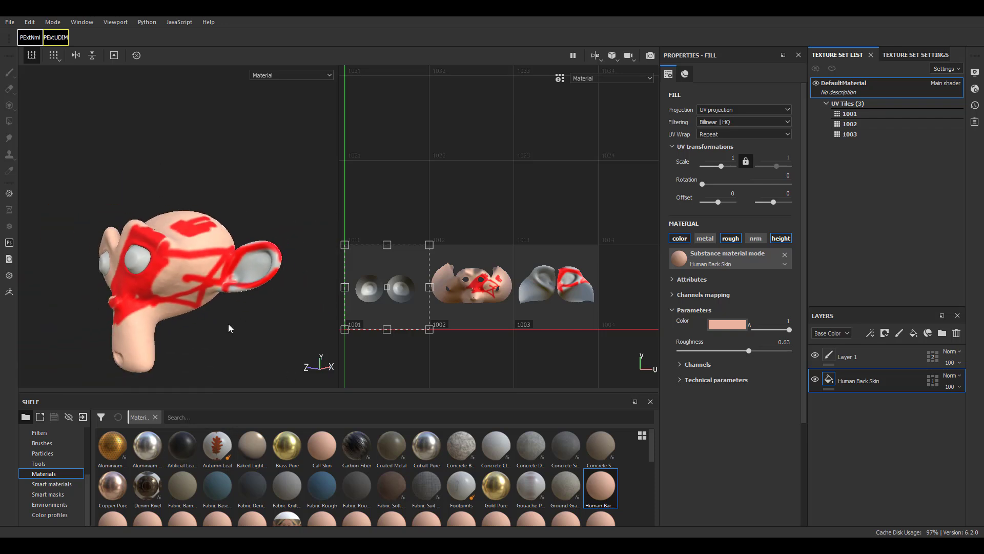
Add a new paint layer, Layer 2, with a blue-violet paint colour.
left_click(39, 454)
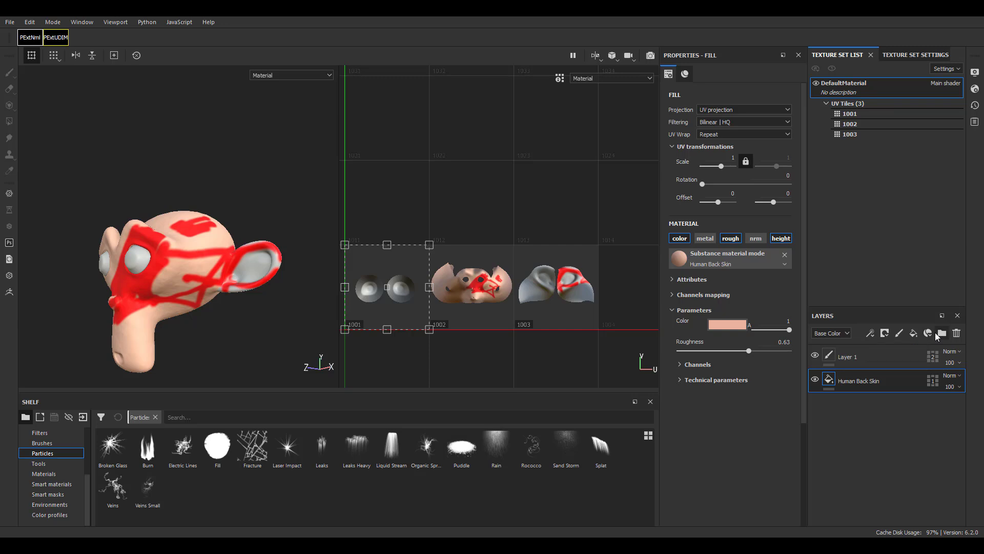
left_click(899, 333)
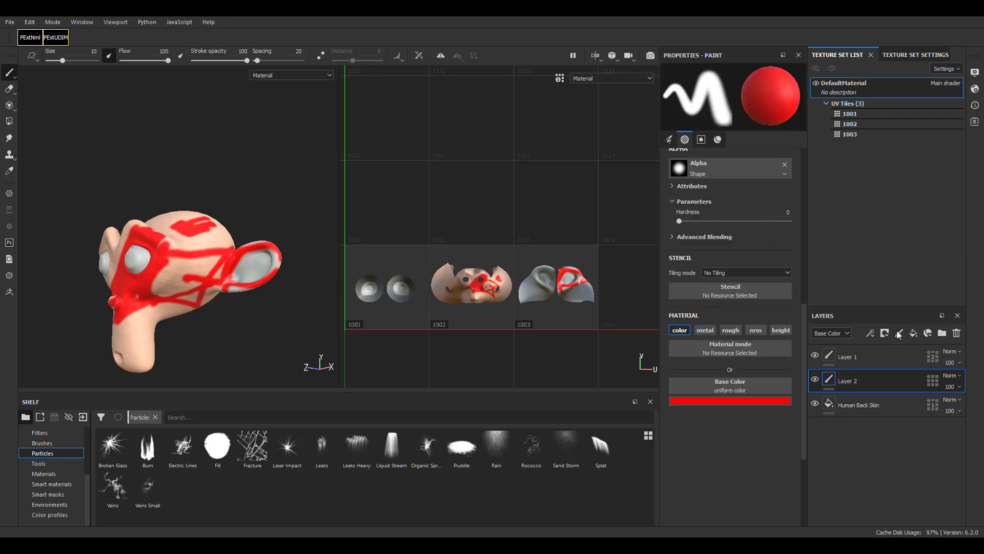
left_click(770, 399)
left_click(862, 447)
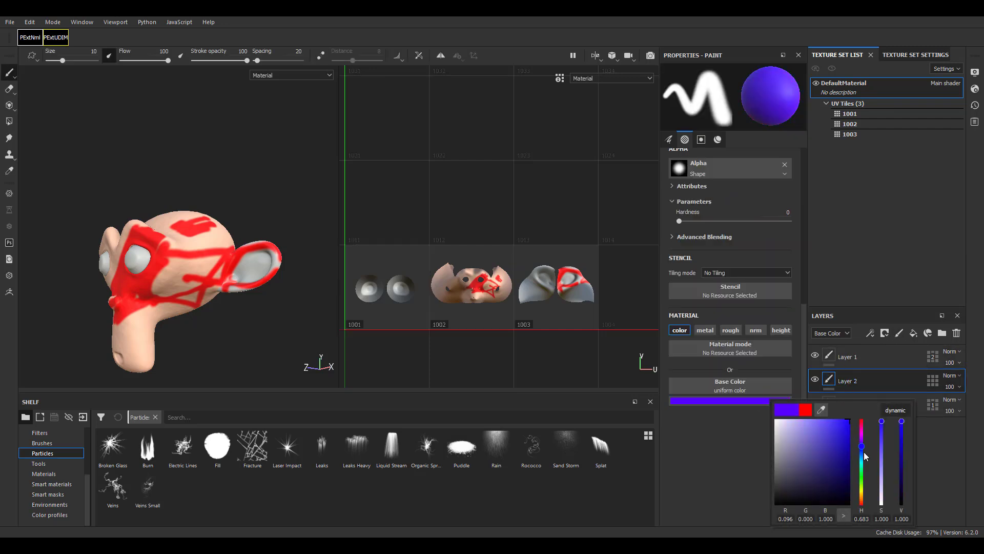
Shift the paint colour to light blue and pick the Veins particle brush.
left_click(863, 452)
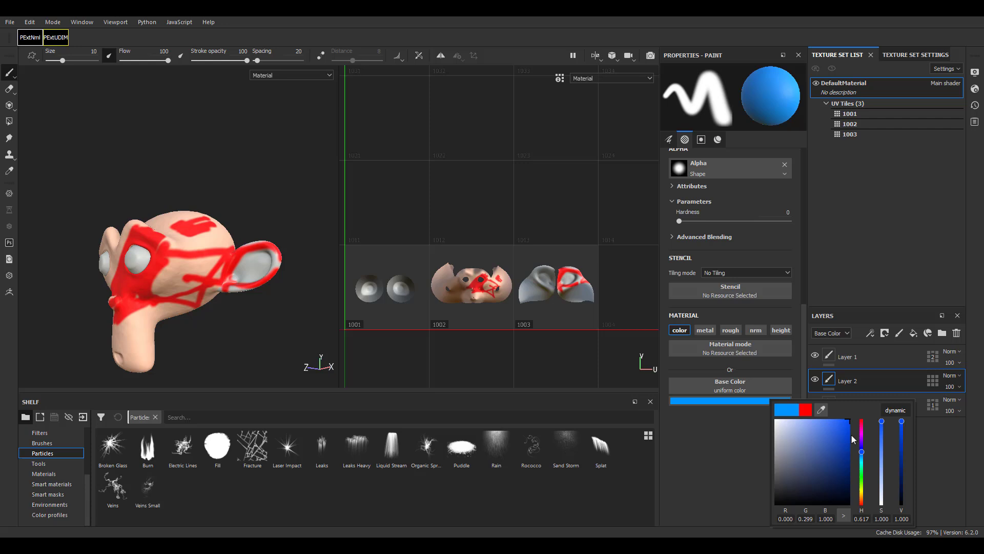
left_click(310, 489)
left_click(119, 487)
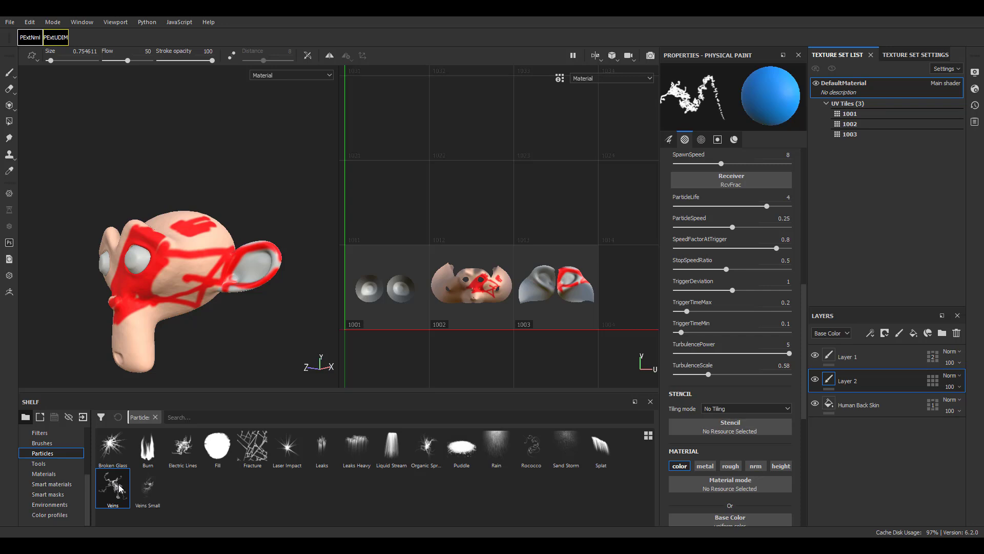
Give the brush a size jitter of 16 and spray blue veins across the face and eye.
right_click(188, 218)
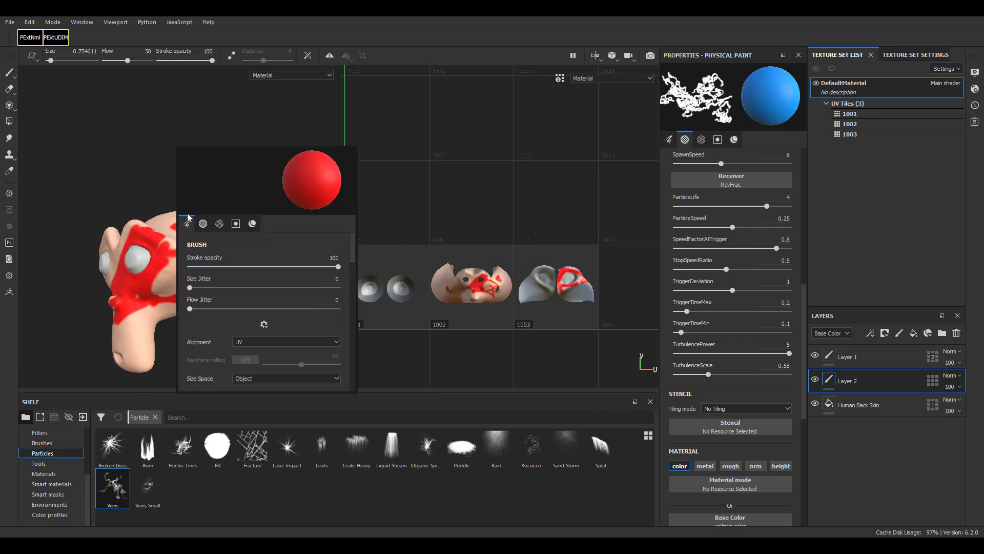
mouse_move(190, 288)
left_mouse_down()
mouse_move(213, 289)
mouse_move(193, 309)
mouse_move(230, 309)
left_mouse_up()
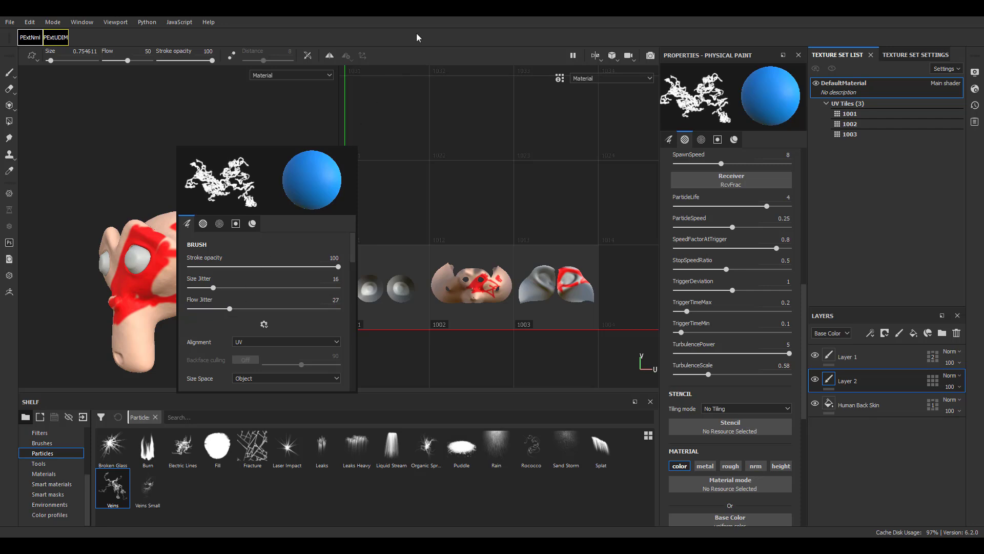
left_click(108, 174)
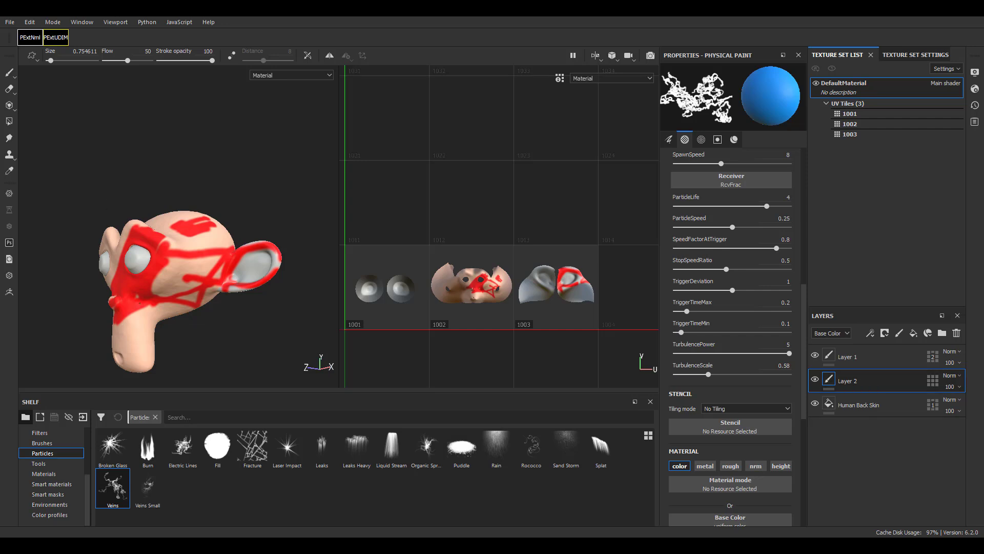
mouse_move(117, 332)
left_mouse_down()
mouse_move(148, 234)
mouse_move(144, 258)
mouse_move(138, 243)
mouse_move(195, 270)
mouse_move(156, 285)
mouse_move(202, 249)
mouse_move(233, 267)
mouse_move(189, 261)
mouse_move(260, 249)
mouse_move(246, 271)
mouse_move(278, 262)
mouse_move(206, 290)
mouse_move(163, 289)
mouse_move(143, 315)
mouse_move(151, 336)
mouse_move(120, 351)
mouse_move(135, 308)
mouse_move(183, 246)
mouse_move(176, 217)
left_mouse_up()
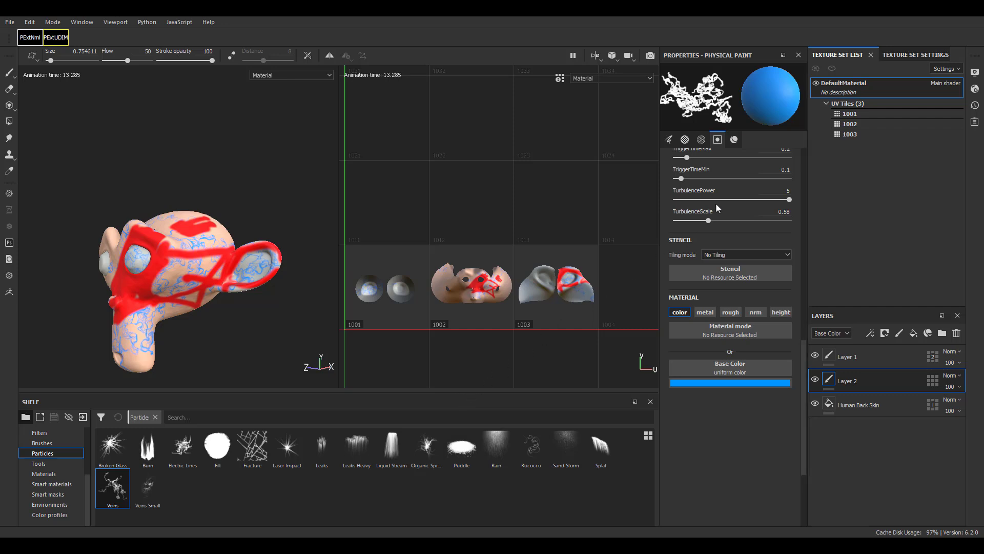
Open Texture Set Settings and dismiss the add-channel list without adding a channel.
left_click(913, 54)
left_click(943, 108)
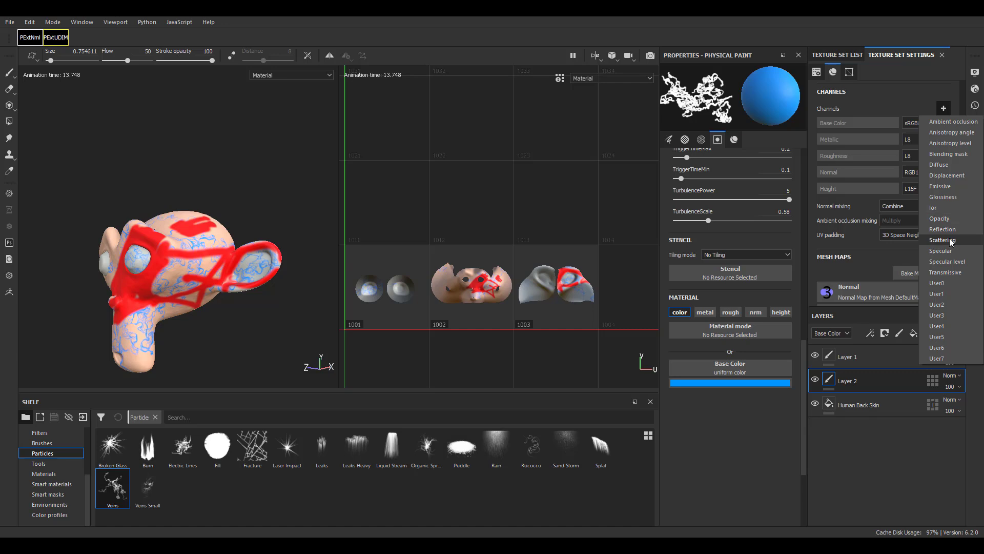
left_click(891, 98)
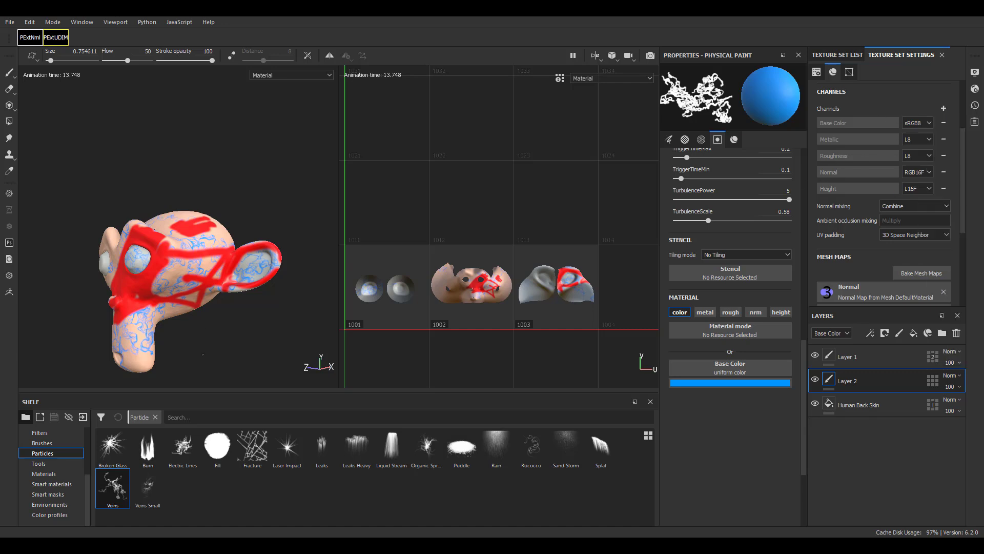
scroll(154, 291, "up", 5)
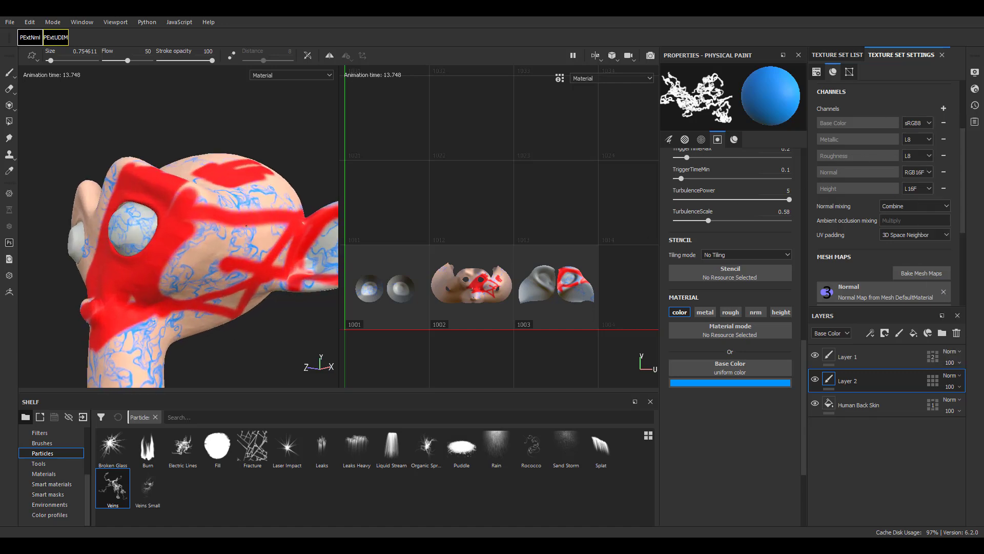
scroll(246, 225, "down", 2)
scroll(206, 328, "down", 2)
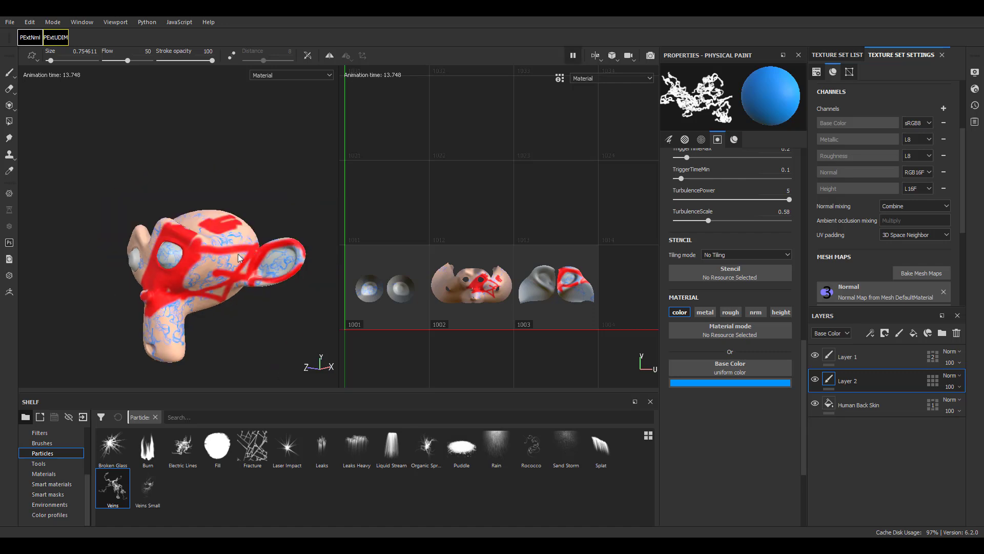
Spawn more blue veins over the whole head, then pause the particle simulation.
left_click_drag(287, 246, 333, 247, "alt")
scroll(205, 230, "up", 3)
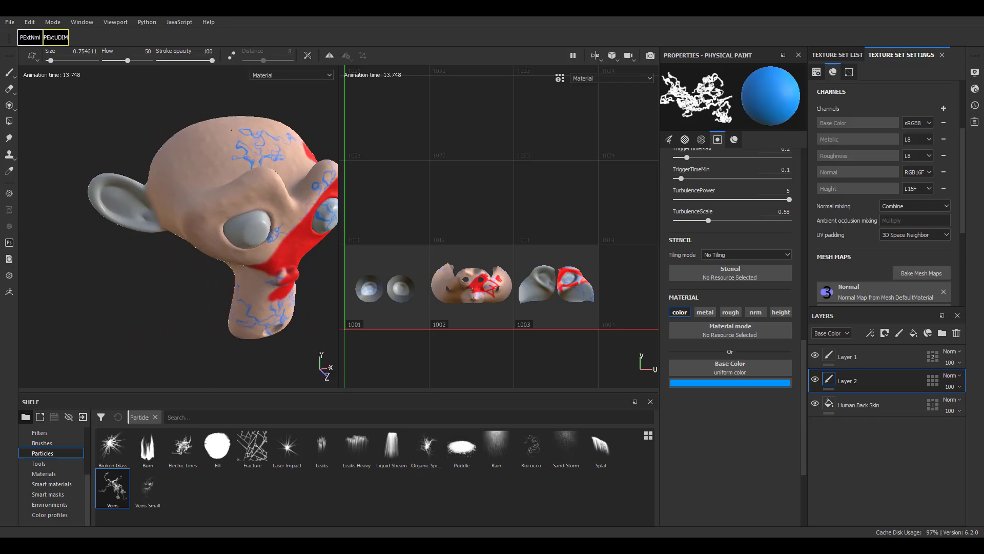
left_click(231, 187)
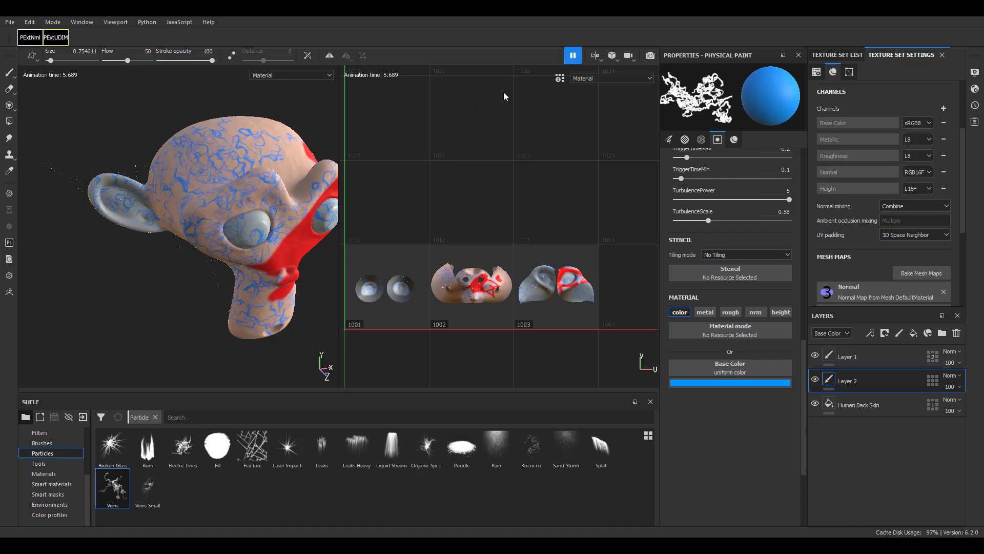
left_click(574, 57)
scroll(179, 226, "up", 3)
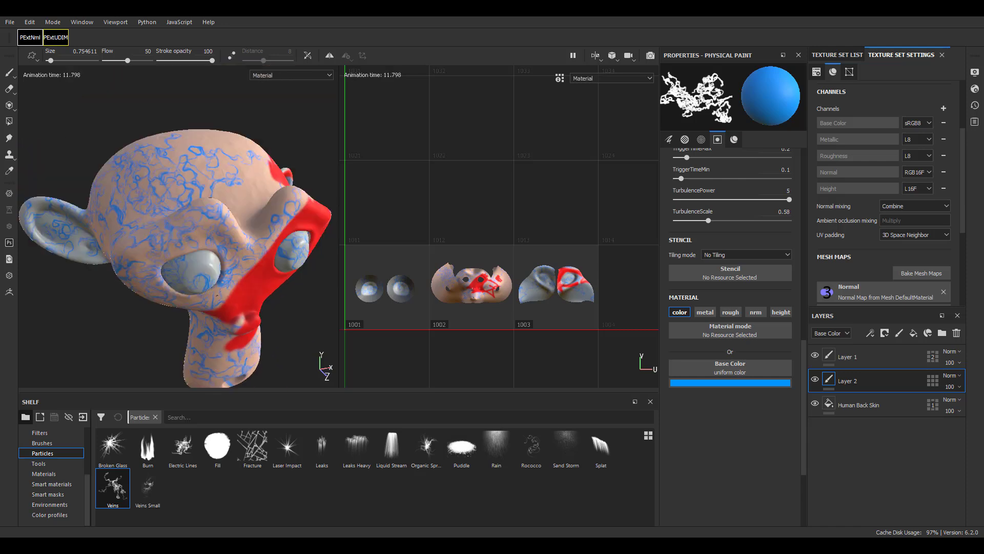
left_click_drag(169, 241, 195, 200, "alt")
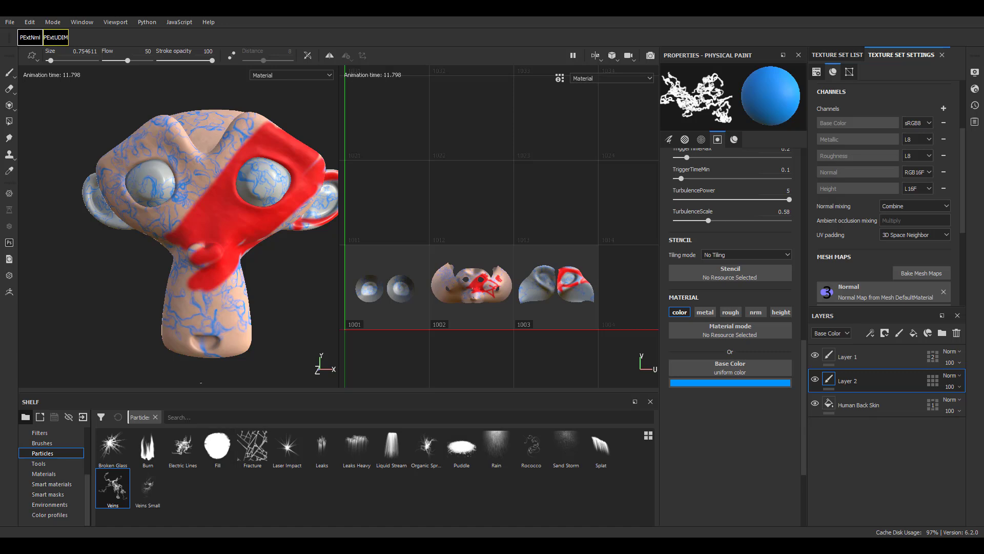
In Export textures, select all three UV tiles 1001, 1002 and 1003 for DefaultMaterial.
left_click(9, 22)
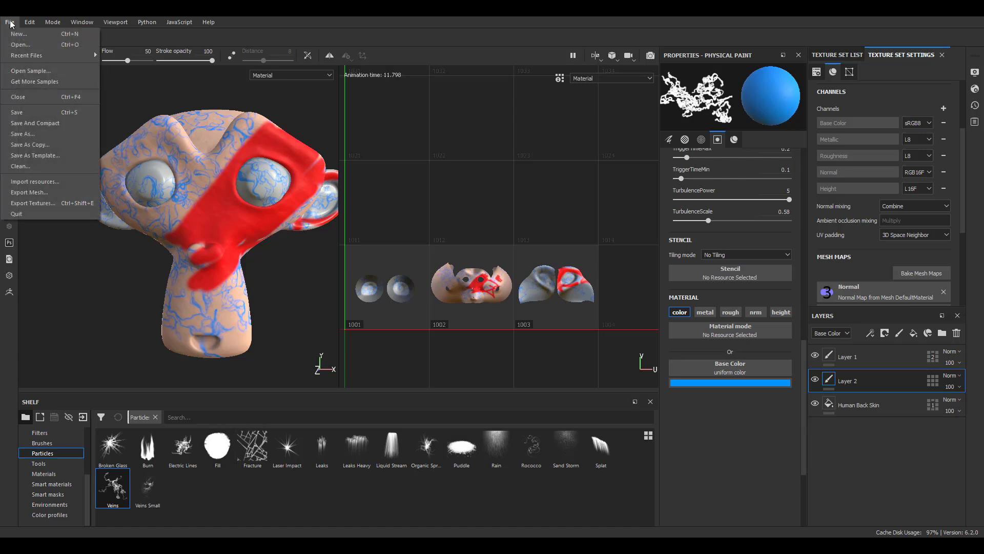
left_click(69, 203)
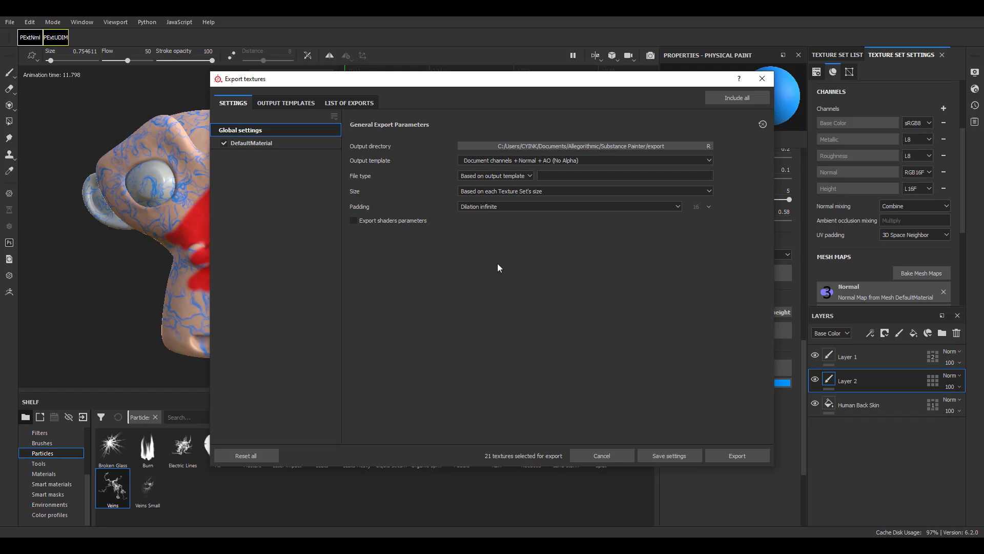
left_click(293, 144)
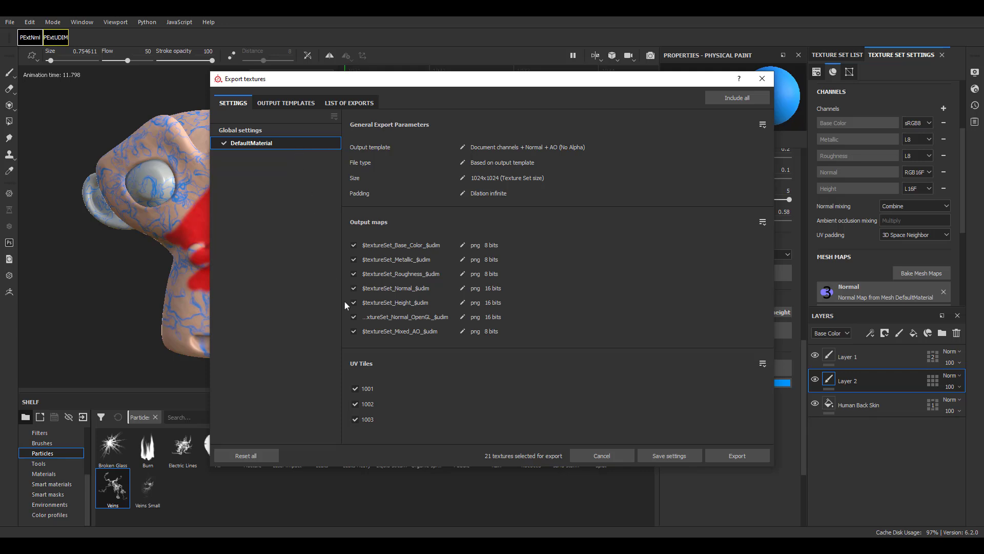
left_click(763, 364)
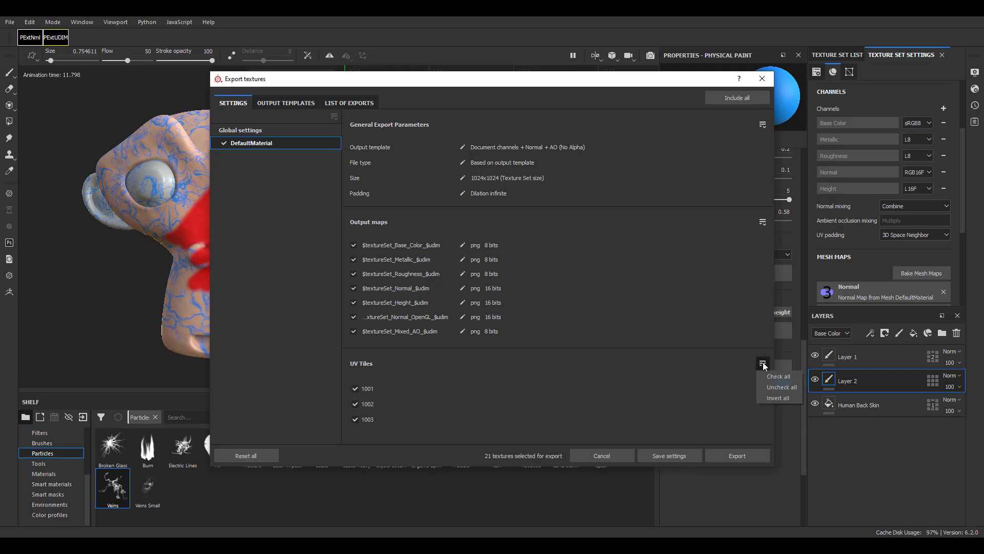
left_click(785, 387)
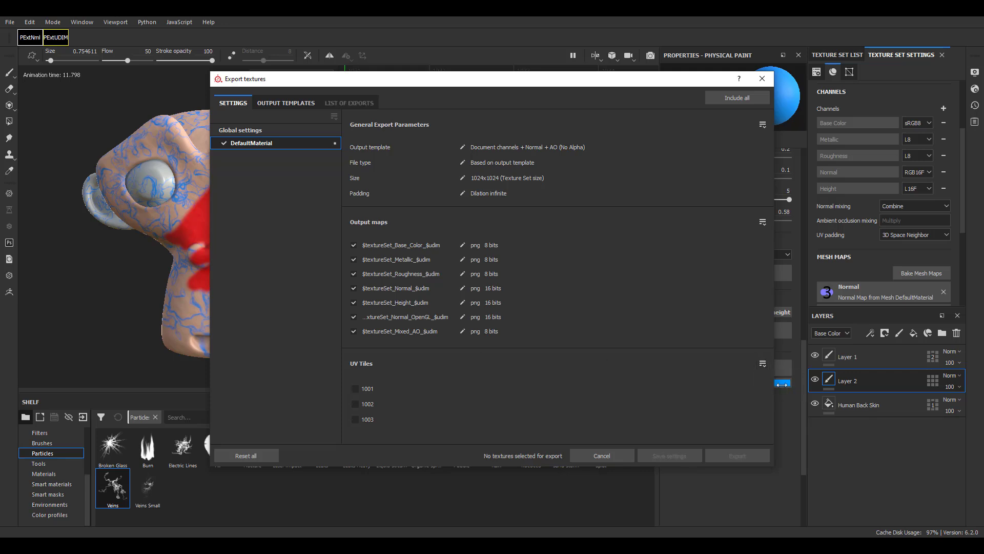
left_click(761, 364)
left_click(771, 376)
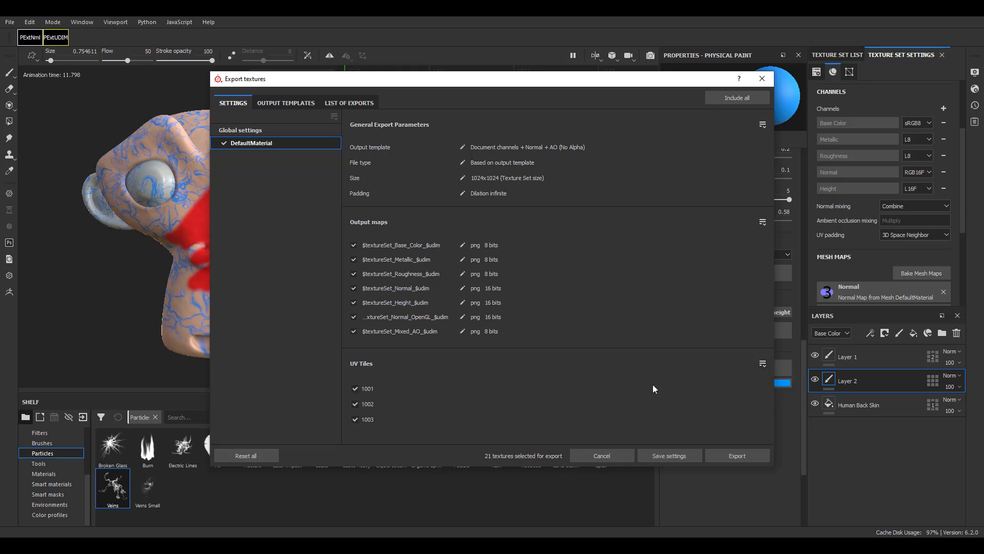
left_click(763, 364)
left_click(767, 398)
left_click(762, 364)
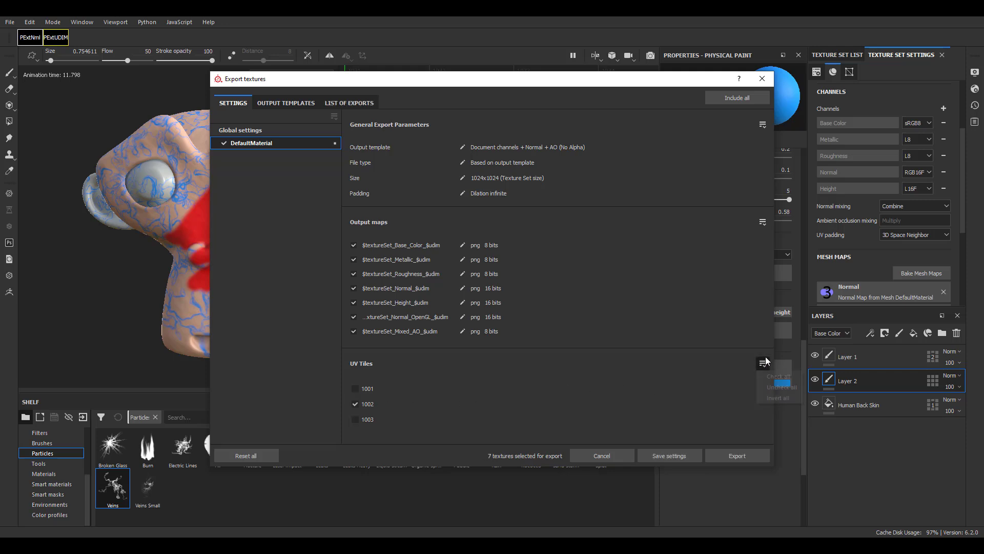
left_click(767, 375)
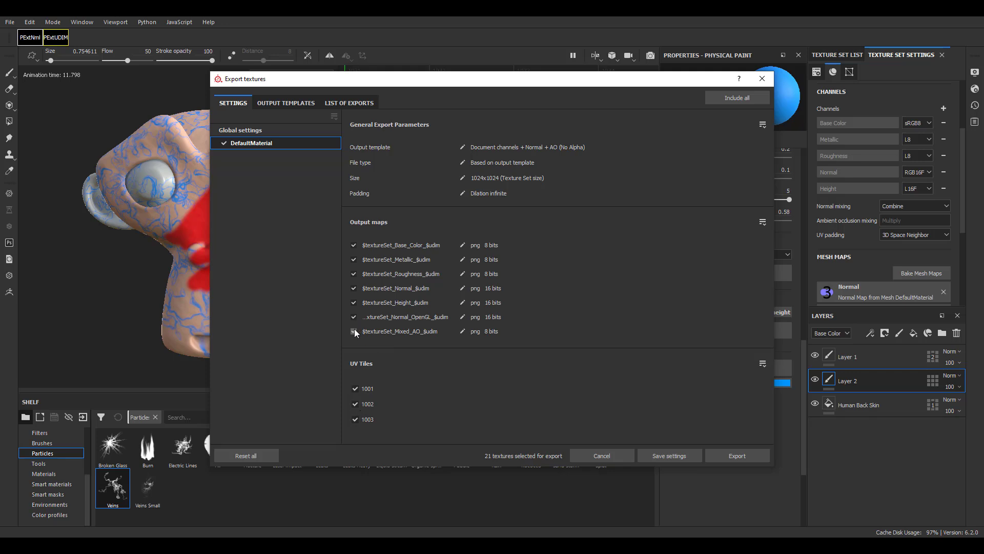
Leave the Normal map out and export the base colour PNG textures.
left_click(352, 288)
left_click(733, 456)
left_click(733, 457)
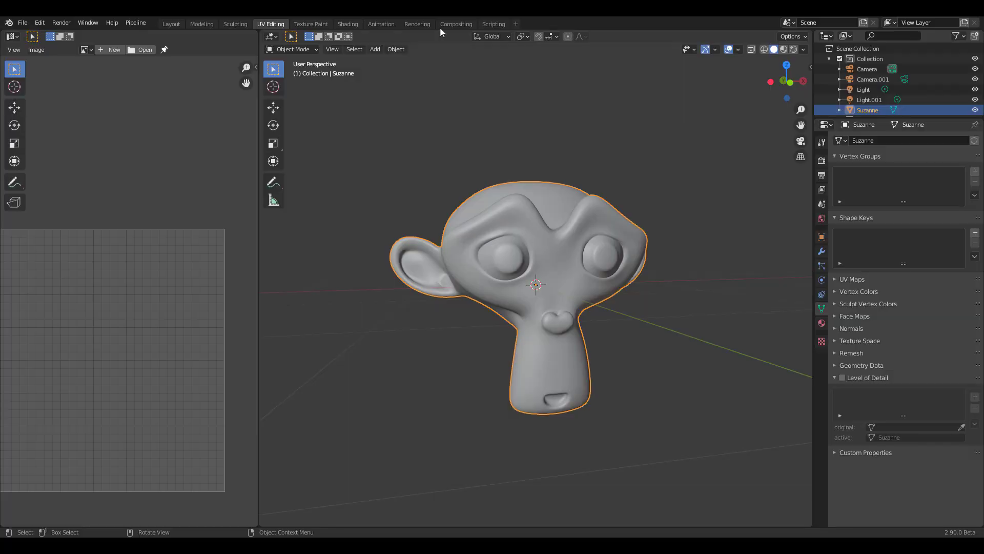
Merge the UV editor into the 3D view and turn Layout's enlarged timeline into a Shader Editor.
right_click(259, 237)
left_click(256, 238)
left_click(161, 246)
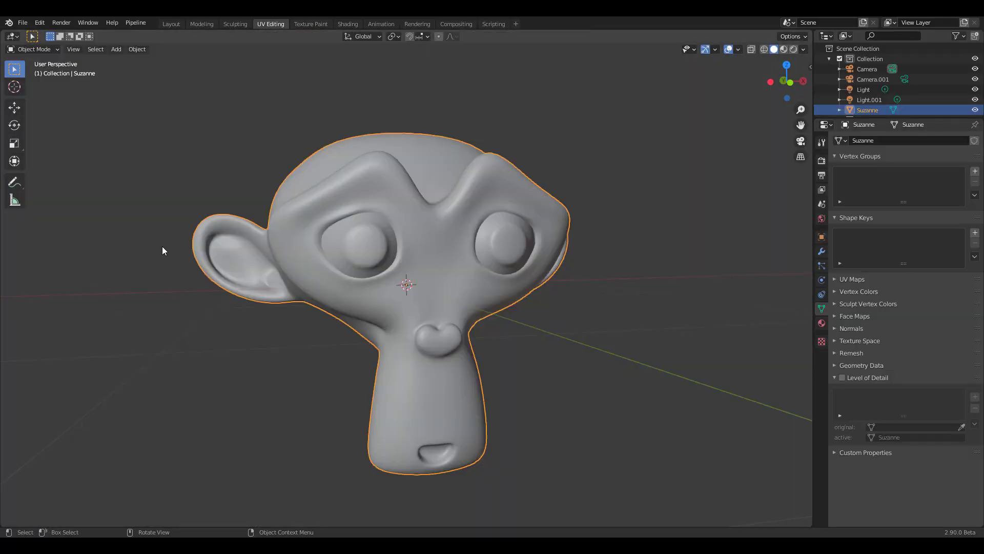
left_click(170, 23)
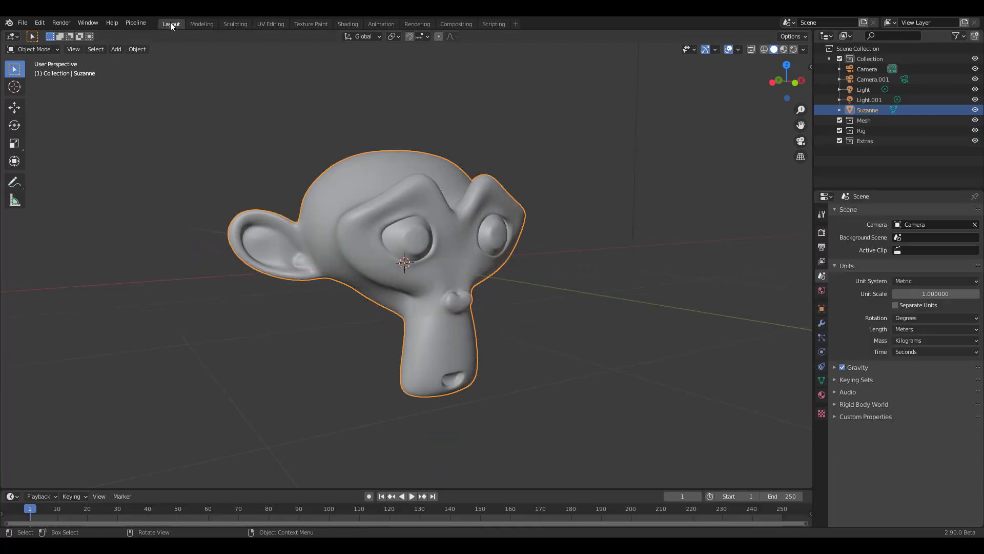
left_click_drag(661, 489, 642, 281)
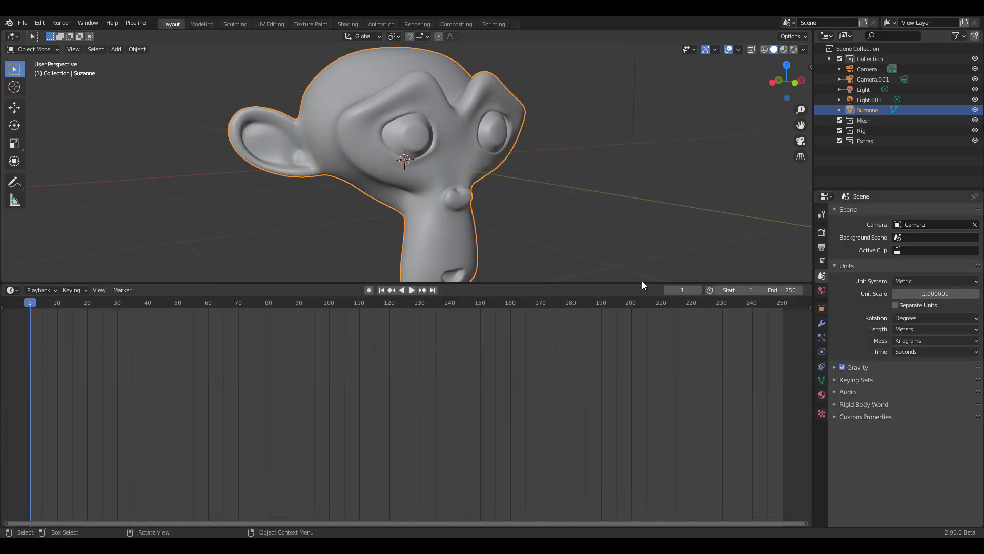
left_click(12, 290)
left_click(41, 407)
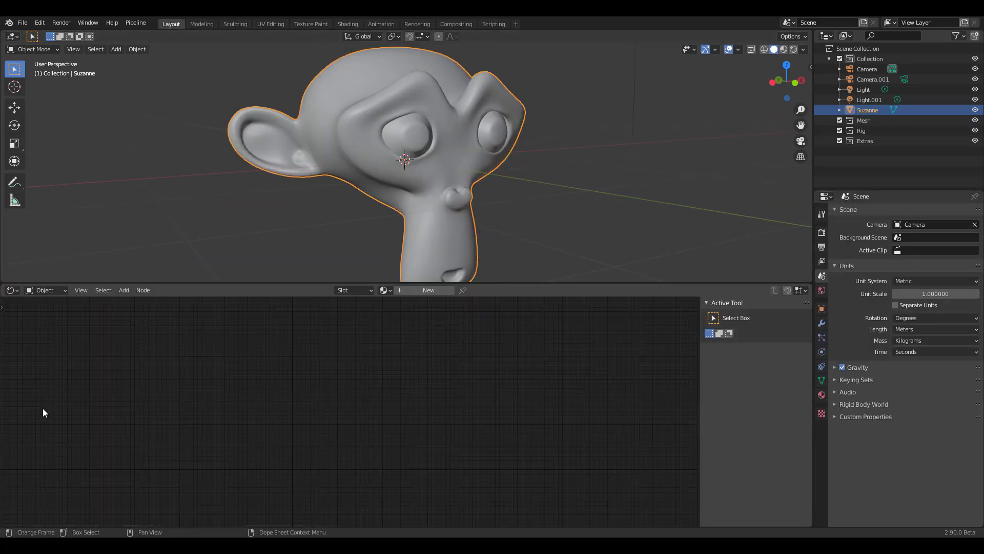
Create a new material and add Texture Coordinate, Mapping and Image Texture nodes to Principled BSDF.
left_click(426, 285)
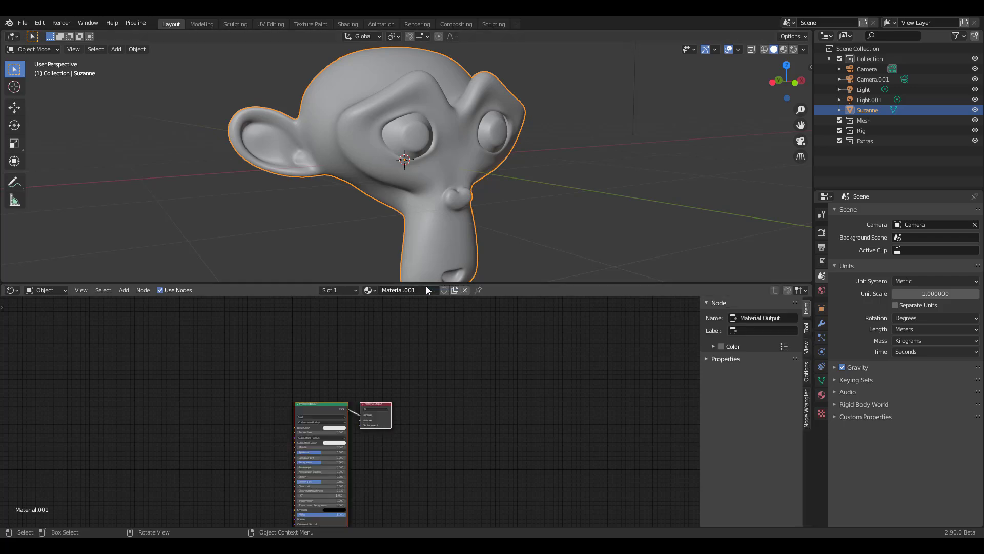
key("Home")
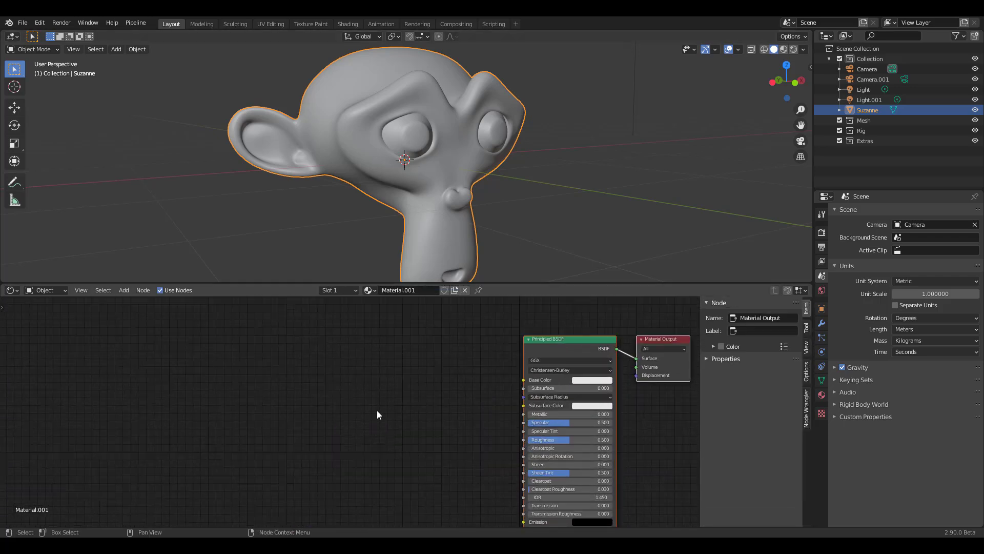
left_click(533, 344)
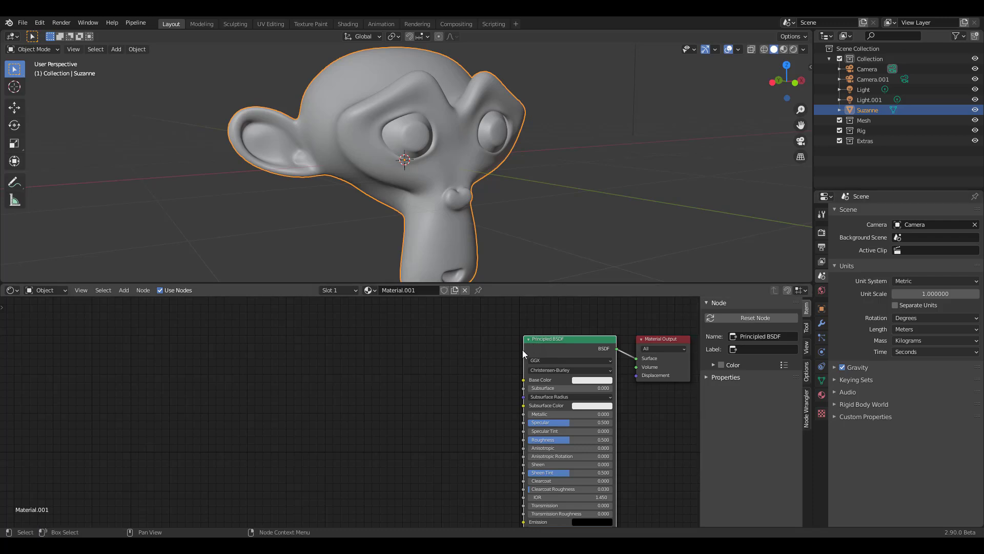
key("ctrl+t")
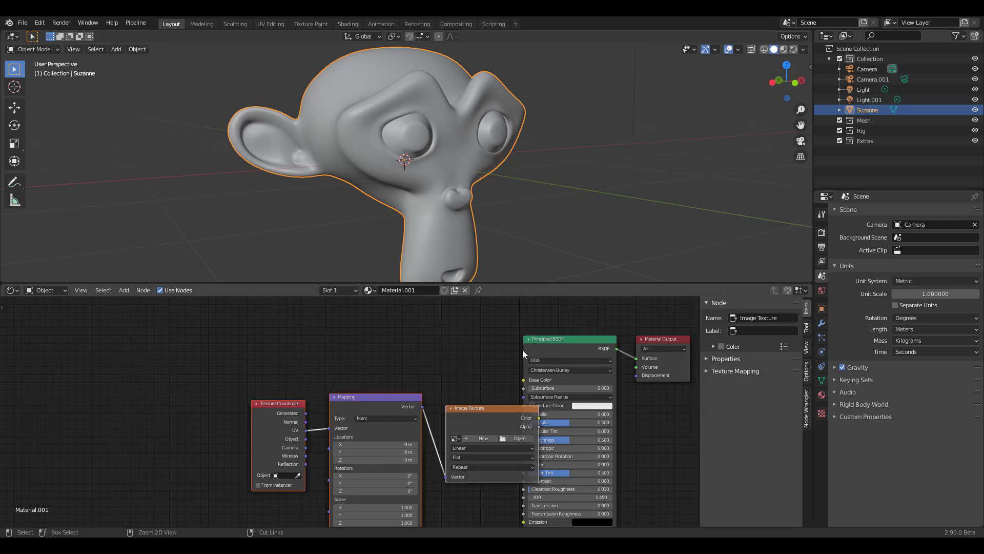
left_click_drag(260, 373, 474, 459)
left_click_drag(475, 460, 345, 428)
Search the Preferences add-ons for Node Wrangler ('WRA'), then frame the texture nodes.
left_click(40, 23)
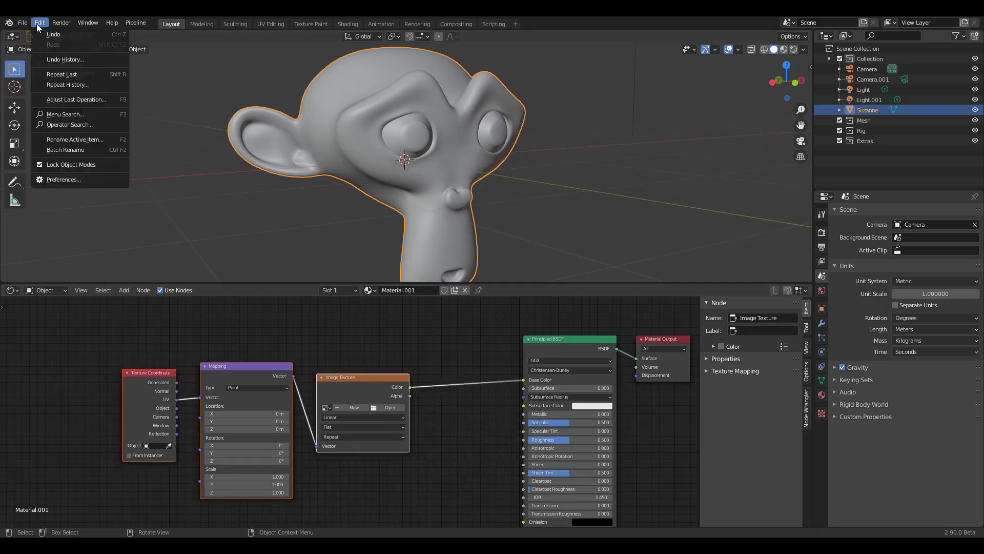
left_click(54, 179)
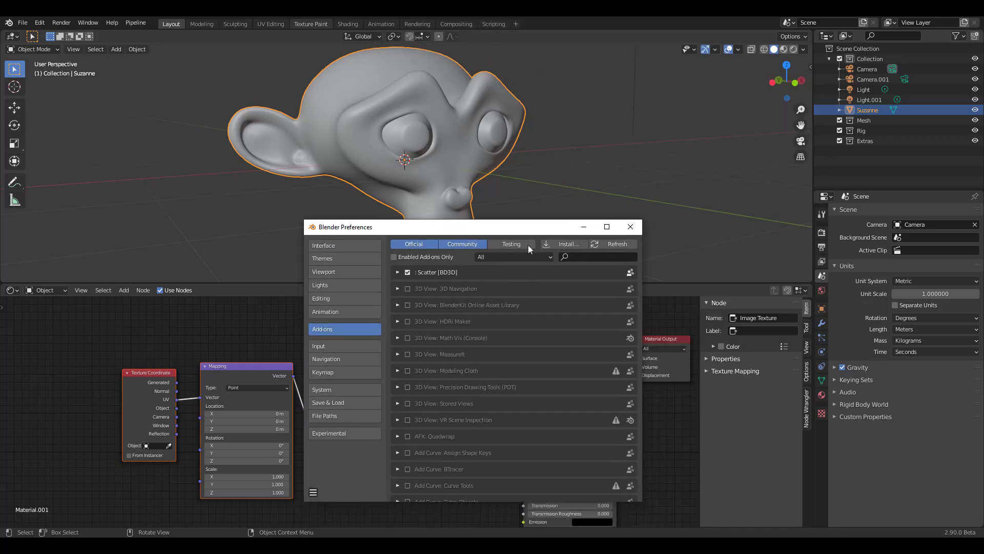
left_click(589, 257)
type("WRA")
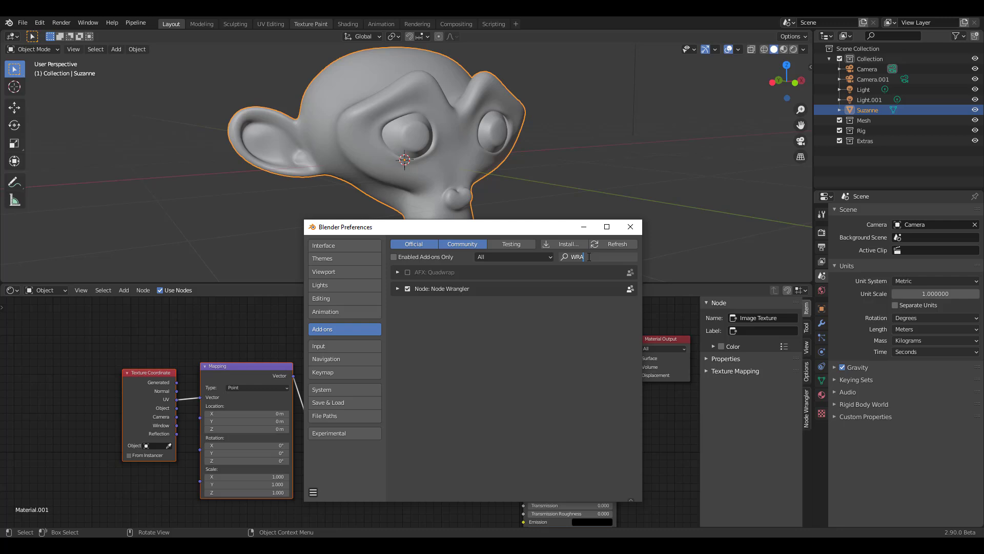
left_click(629, 227)
key("KP_Decimal")
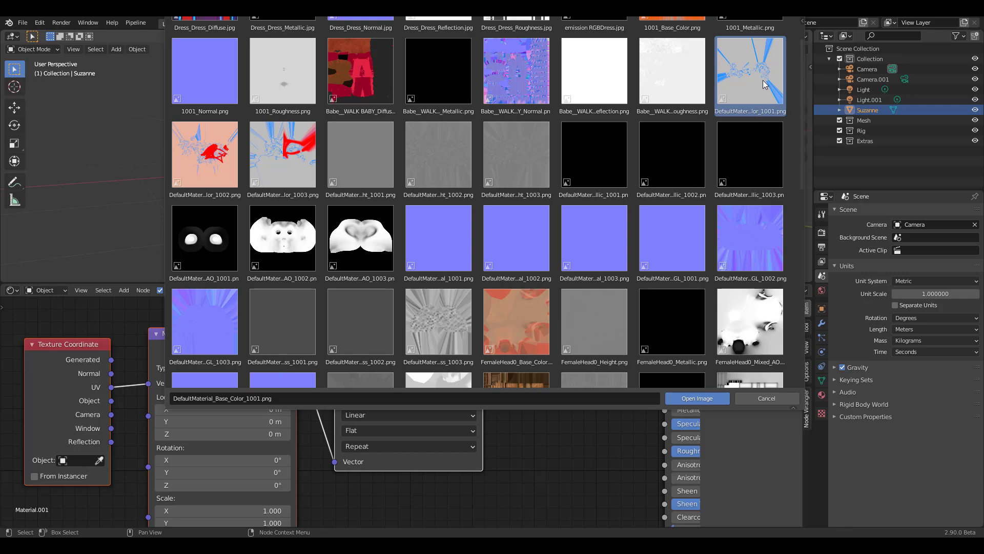
Load DefaultMaterial_Base_Color_1001.png into the Image Texture node.
left_click(707, 398)
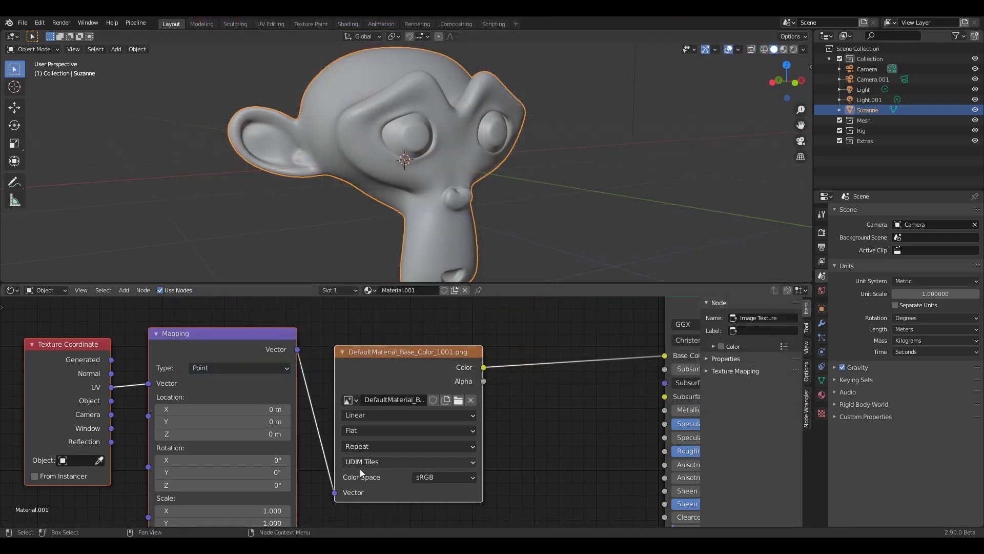
Switch the viewport to Rendered shading and view Suzanne from a three-quarter angle.
left_click(784, 49)
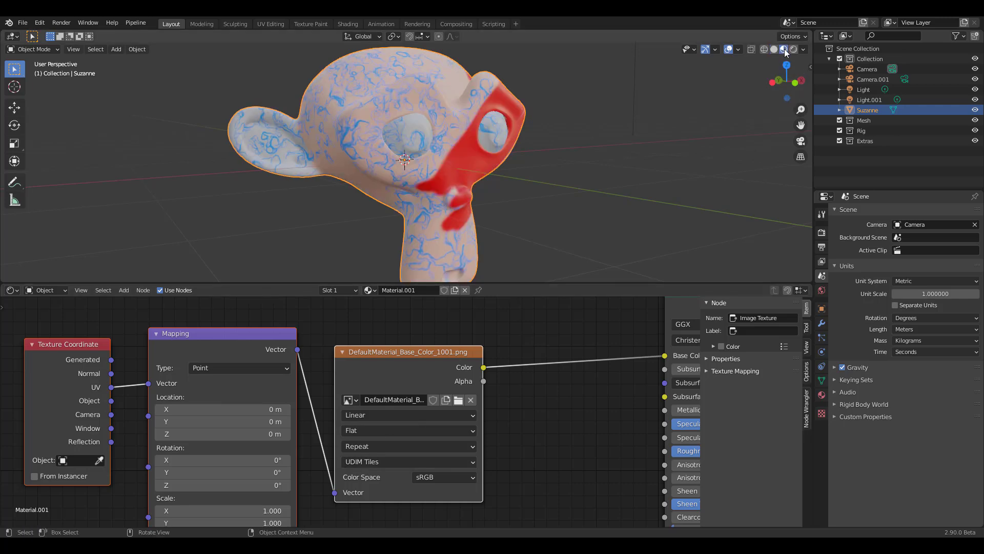
middle_click_drag(785, 50, 793, 52)
left_click(793, 49)
scroll(512, 119, "down", 5)
middle_click_drag(563, 108, 410, 146)
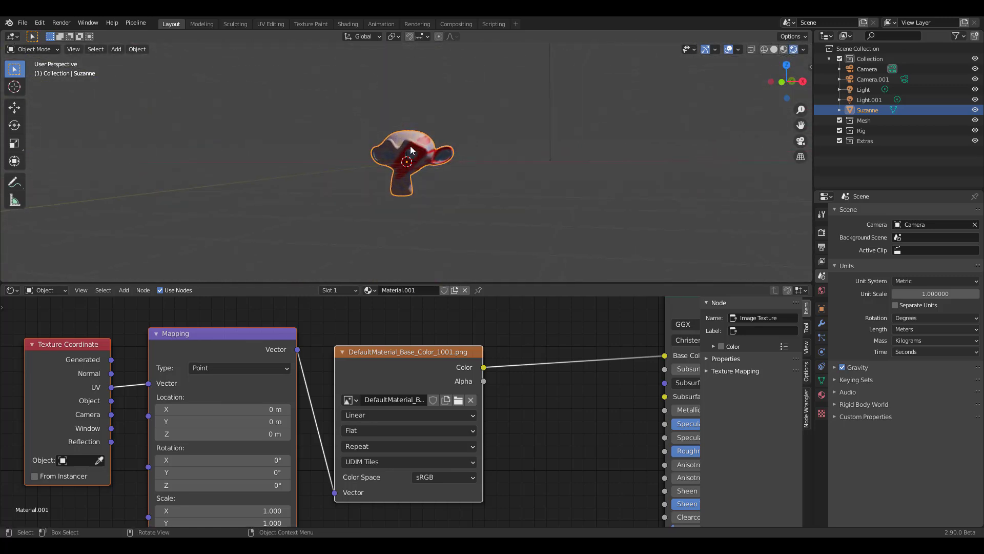
scroll(410, 146, "up", 5)
scroll(410, 146, "down", 8)
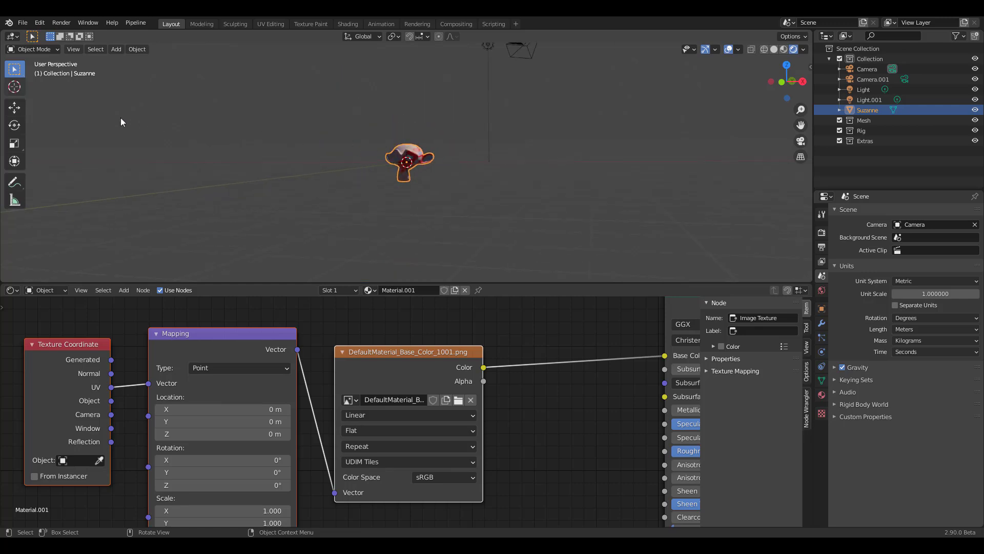
Lift Suzanne upward along the vertical axis with the Move tool.
left_click(15, 109)
left_click_drag(406, 125, 408, 103)
scroll(408, 103, "up", 6)
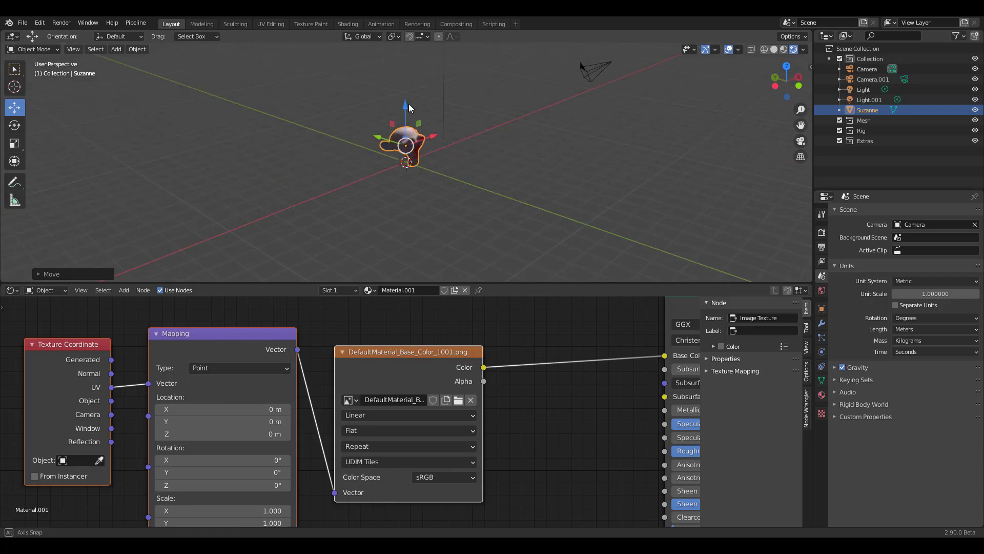
middle_click_drag(410, 107, 447, 140)
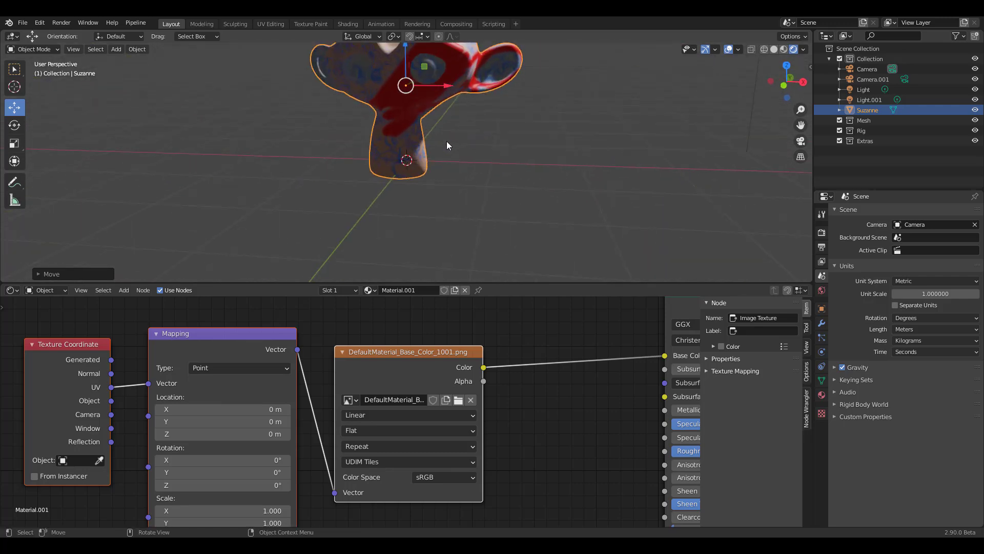
scroll(447, 145, "down", 8)
Move Light.001 beside Suzanne's head, excluding the Y axis, and enlarge the 3D viewport.
left_click(489, 49)
scroll(464, 73, "down", 4)
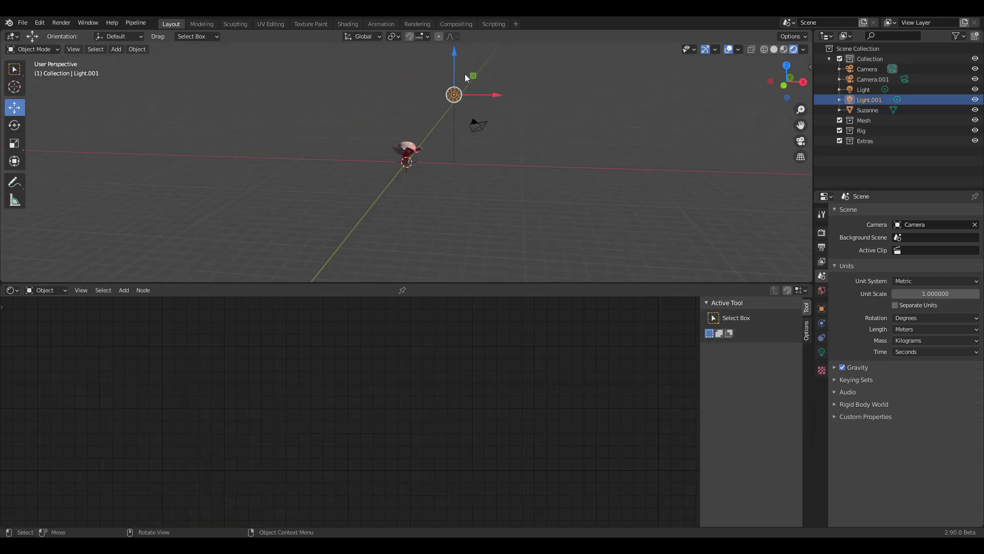
key("g")
key("shift+y")
left_click(407, 141)
scroll(426, 96, "up", 6)
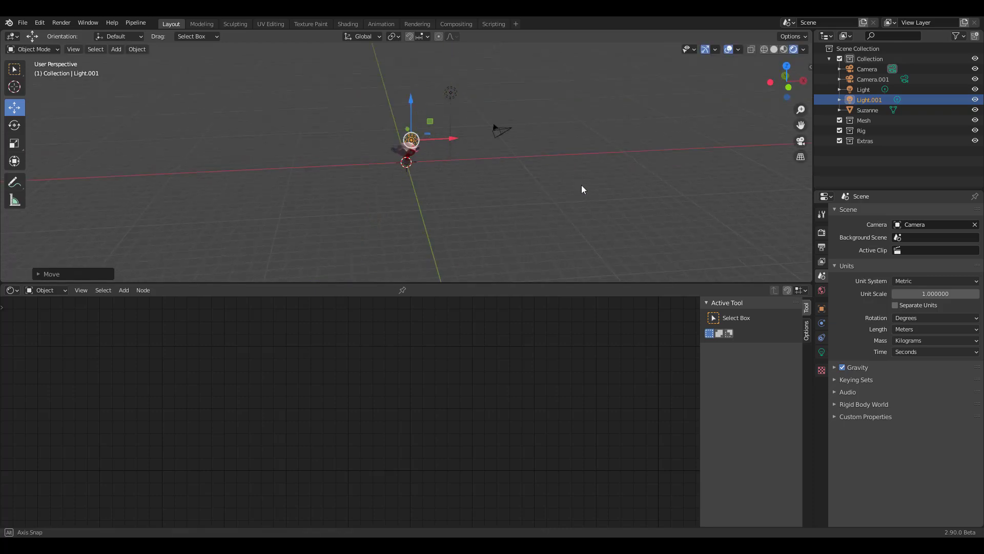
scroll(421, 88, "up", 3)
scroll(421, 89, "down", 3)
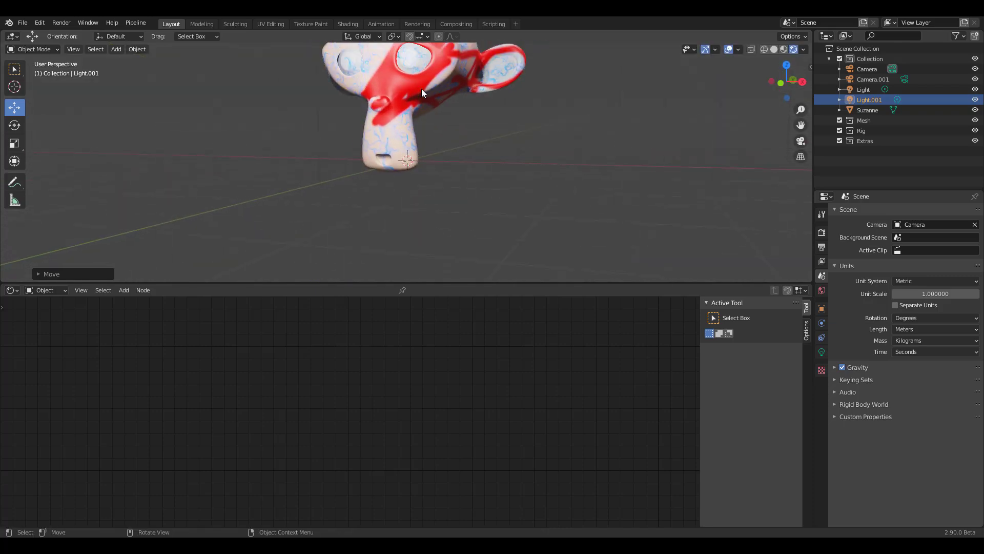
left_click_drag(446, 282, 442, 491)
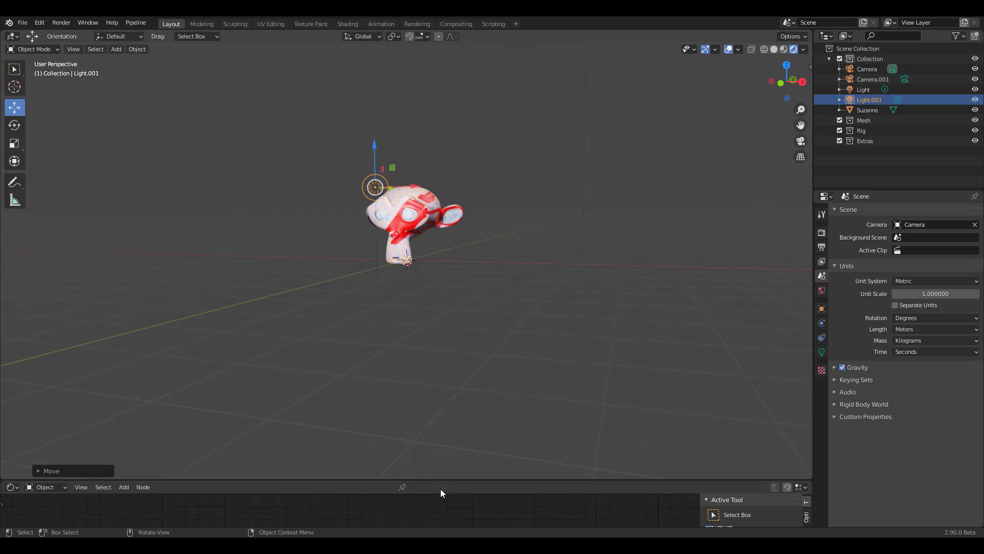
scroll(441, 475, "up", 5)
scroll(441, 488, "down", 6)
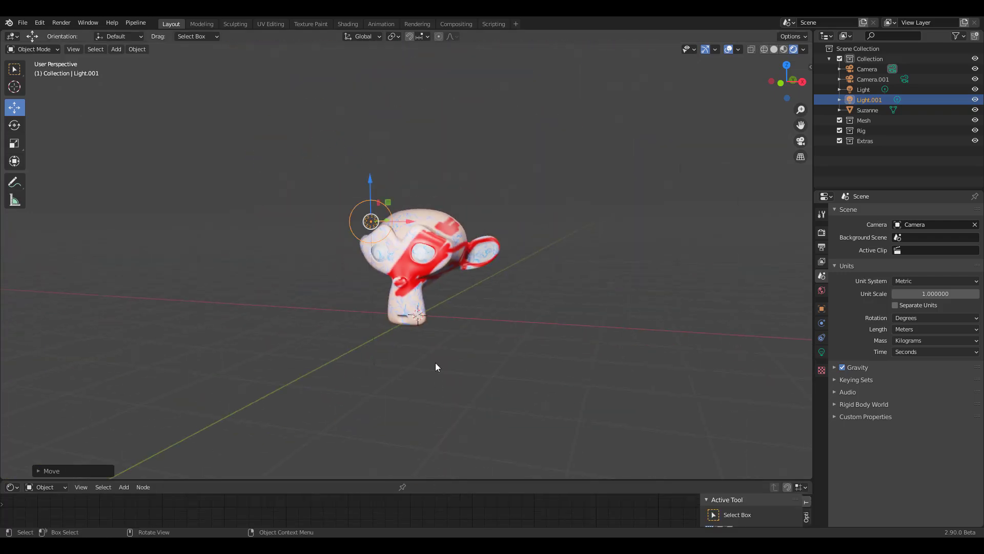